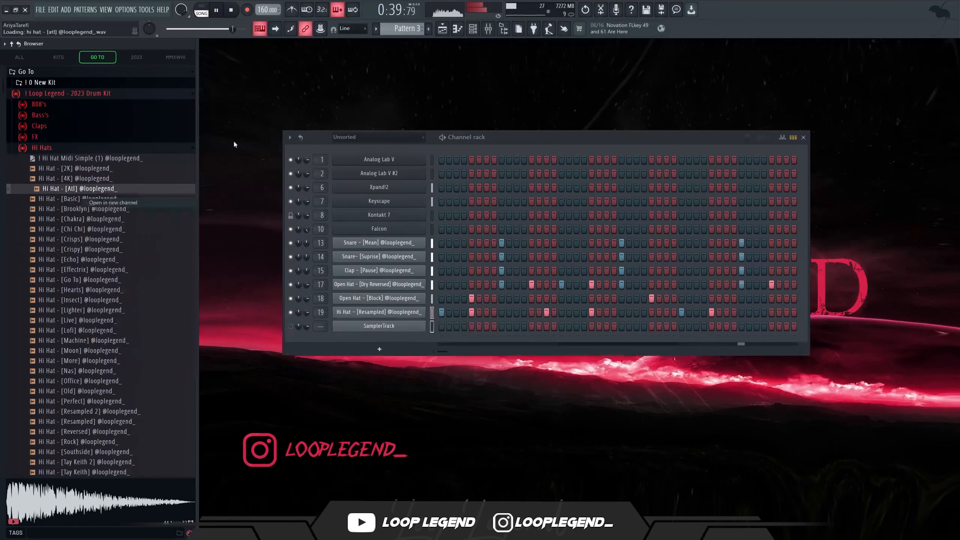
Load the Hi Hat Midi Simple (1) pattern into the Hi Hat - [Atl] channel and set the piano roll snap to 1/4 step
{"action": "right_click", "coordinate": [105, 159]}
{"action": "left_click", "coordinate": [120, 162]}
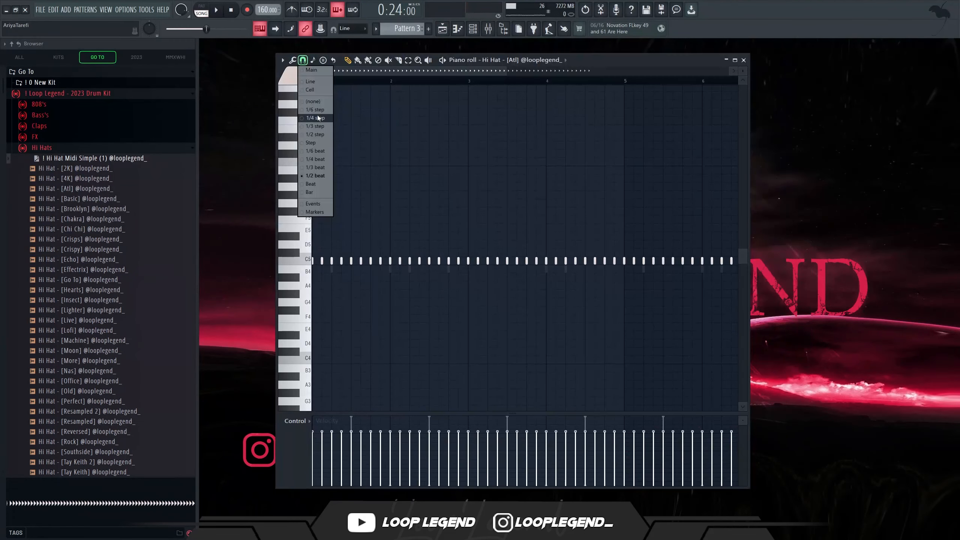
{"action": "left_click", "coordinate": [318, 118]}
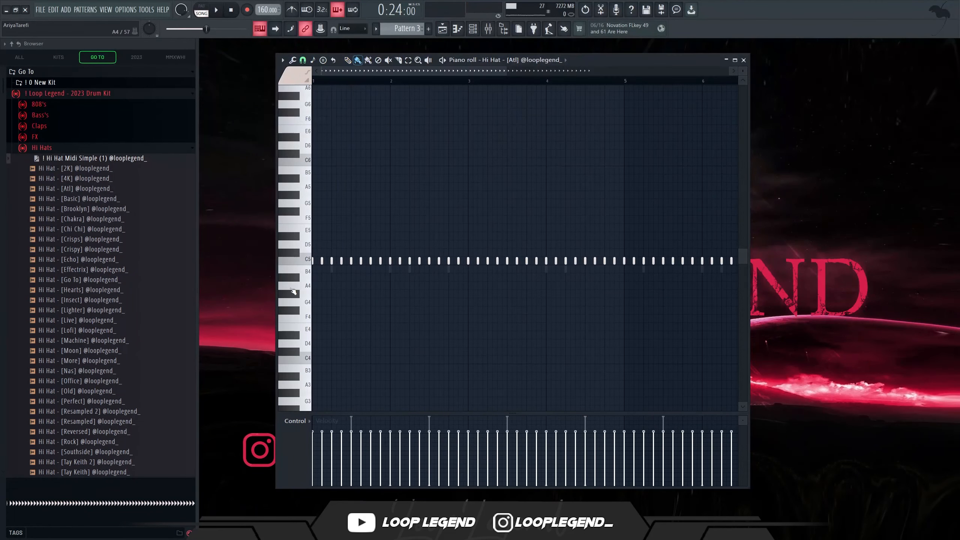
Try moving the hi-hat roll near the end of bar 2 from C5 down to F#4
{"action": "scroll", "coordinate": [381, 265], "scroll_direction": "up", "scroll_amount": 2, "text": "ctrl"}
{"action": "left_click_drag", "start_coordinate": [460, 236], "coordinate": [462, 286]}
{"action": "key", "text": "space"}
{"action": "key", "text": "ctrl+z"}
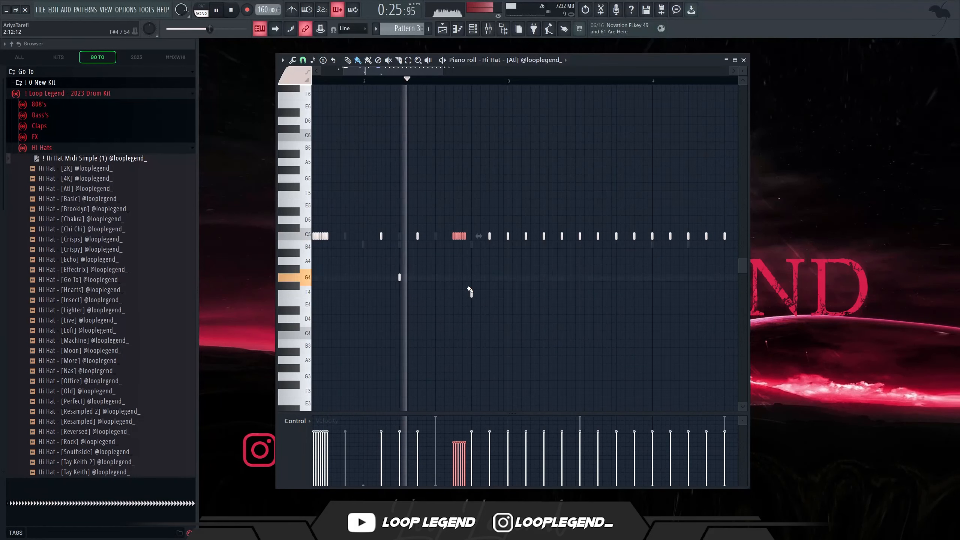
Lower the two single hi-hat notes after the roll at the end of bar 2 to F4
{"action": "scroll", "coordinate": [492, 306], "scroll_direction": "up", "scroll_amount": 3}
{"action": "key", "text": "space"}
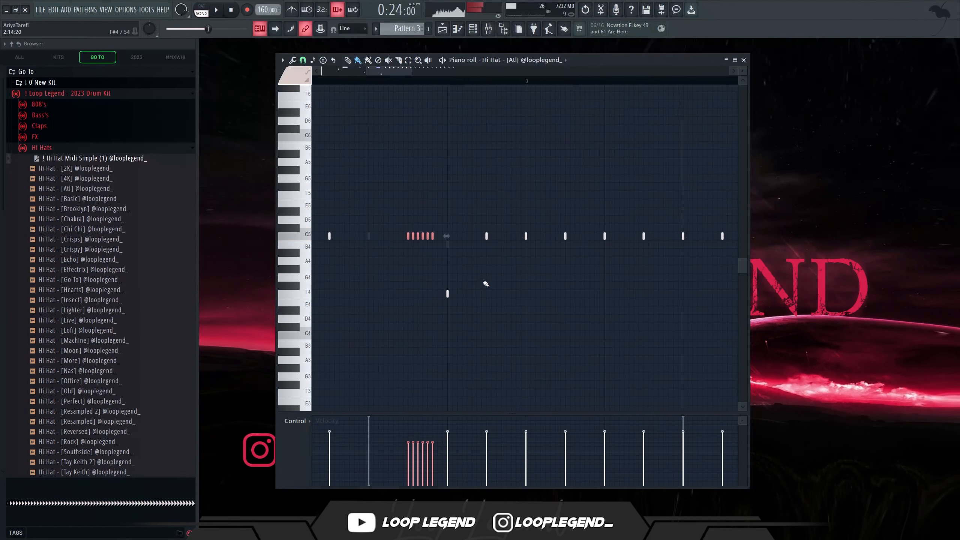
{"action": "key", "text": "space"}
{"action": "left_click_drag", "start_coordinate": [480, 264], "coordinate": [506, 219]}
{"action": "key", "text": "shift+Down"}
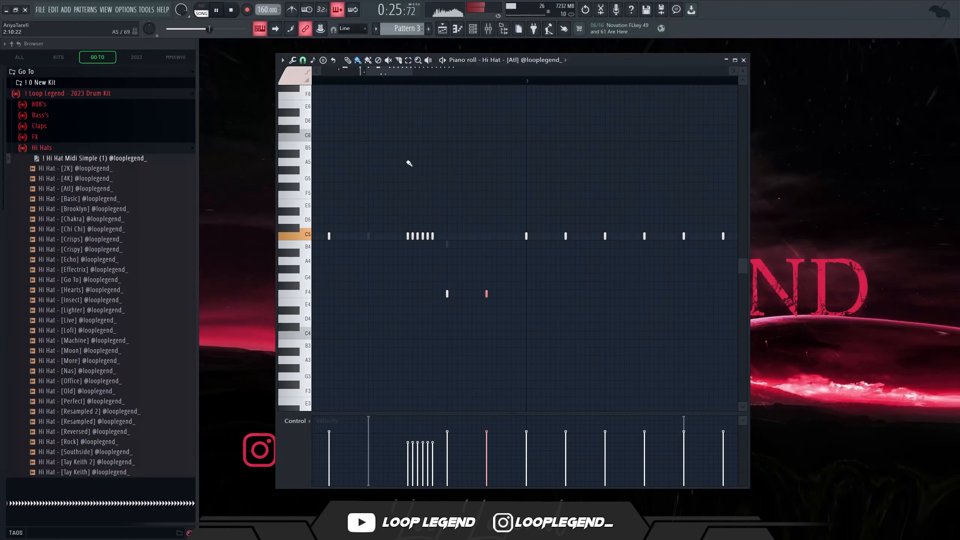
Change the snap to a triplet grid and add two C5 hi-hat notes in bar 3 to form a roll
{"action": "scroll", "coordinate": [408, 162], "scroll_direction": "right", "scroll_amount": 3}
{"action": "left_click", "coordinate": [303, 60]}
{"action": "left_click", "coordinate": [422, 277]}
{"action": "left_click", "coordinate": [435, 277]}
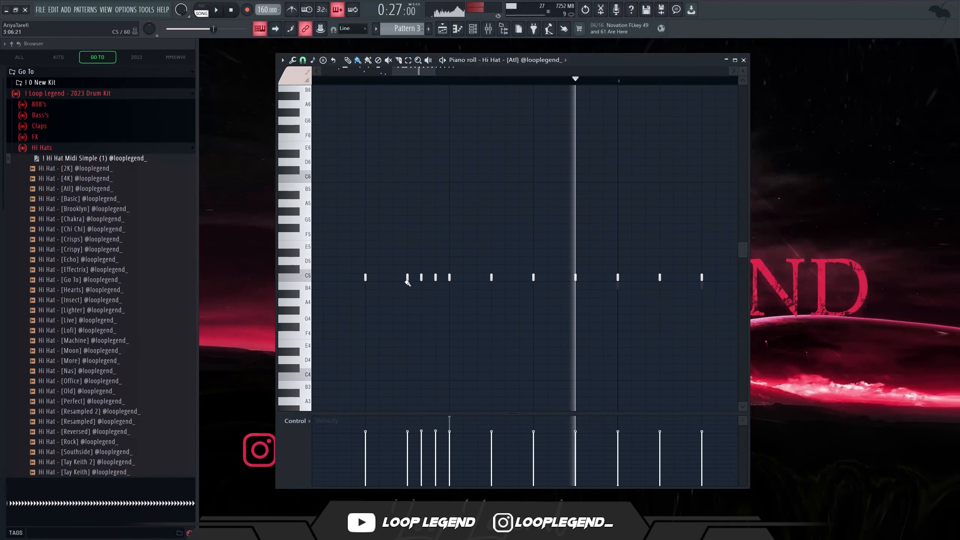
Delete the single C5 hi-hat note after the bar 3 roll and the one after the roll at the start of bar 4
{"action": "key", "text": "space"}
{"action": "key", "text": "space"}
{"action": "right_click", "coordinate": [491, 277]}
{"action": "key", "text": "space"}
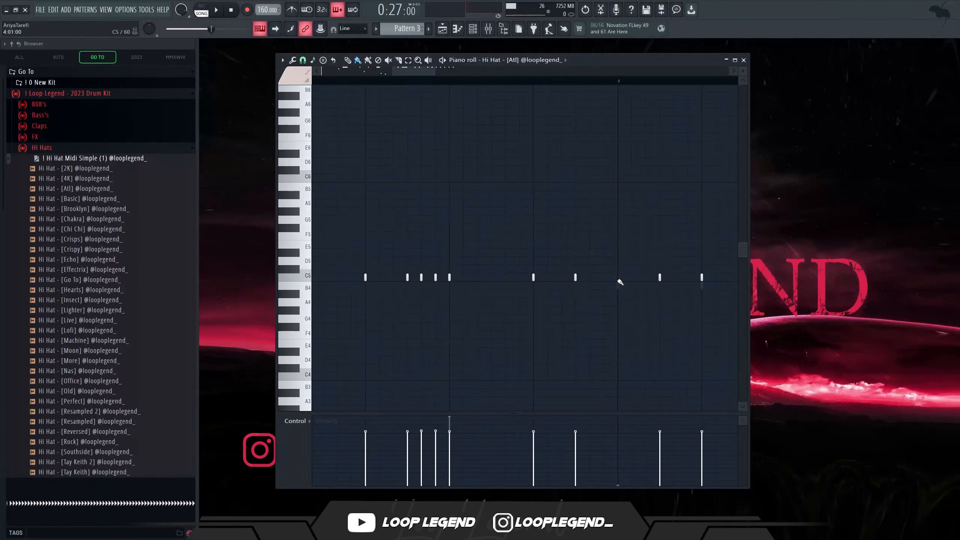
{"action": "scroll", "coordinate": [671, 280], "scroll_direction": "right", "scroll_amount": 3}
{"action": "right_click", "coordinate": [508, 284]}
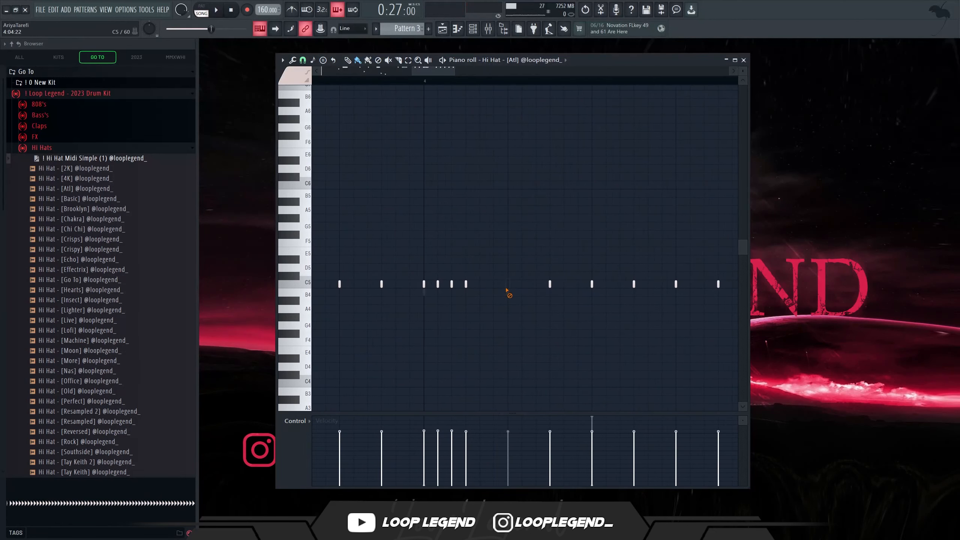
Lower the hi-hat roll in the middle of bar 4 to A#4
{"action": "scroll", "coordinate": [585, 301], "scroll_direction": "down", "scroll_amount": 3}
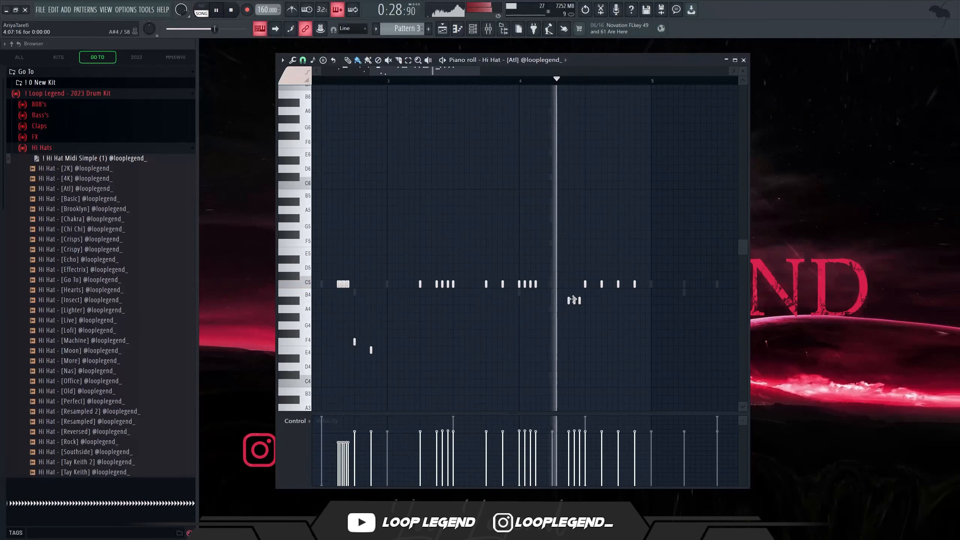
{"action": "key", "text": "space"}
{"action": "scroll", "coordinate": [620, 304], "scroll_direction": "up", "scroll_amount": 2}
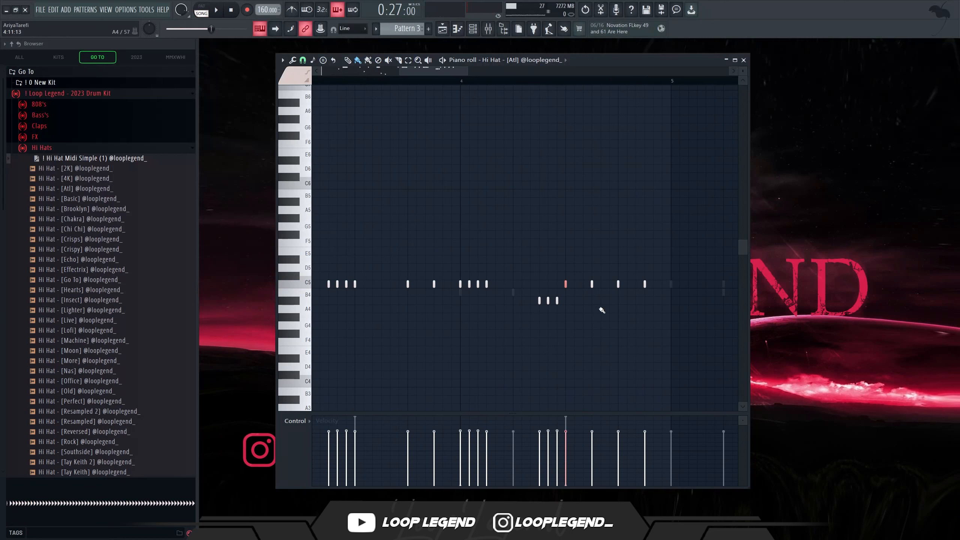
Try replacing the last C5 hi-hat note of bar 4 with notes on a 1/3 beat snap
{"action": "left_click", "coordinate": [304, 60]}
{"action": "left_click", "coordinate": [320, 164]}
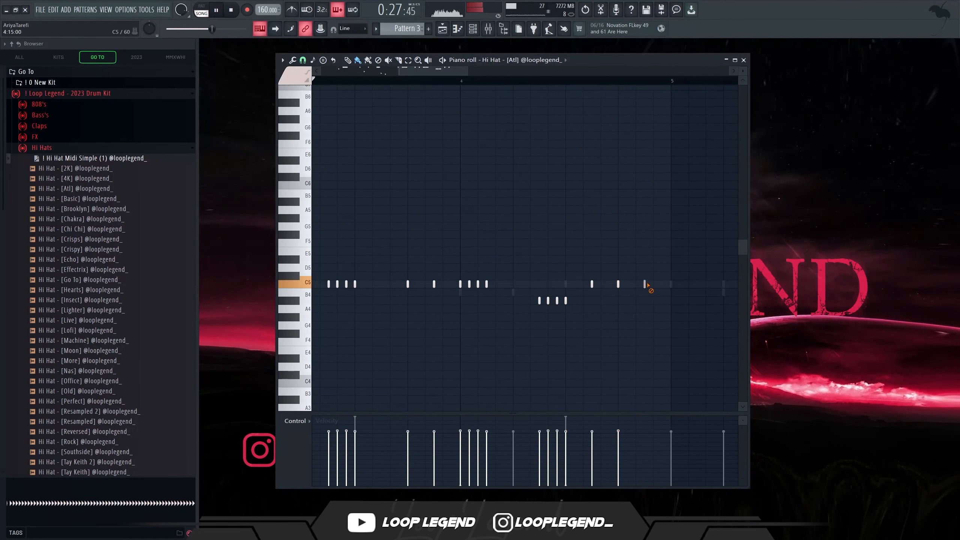
{"action": "left_click_drag", "start_coordinate": [645, 285], "coordinate": [656, 287]}
{"action": "scroll", "coordinate": [654, 281], "scroll_direction": "up", "scroll_amount": 2}
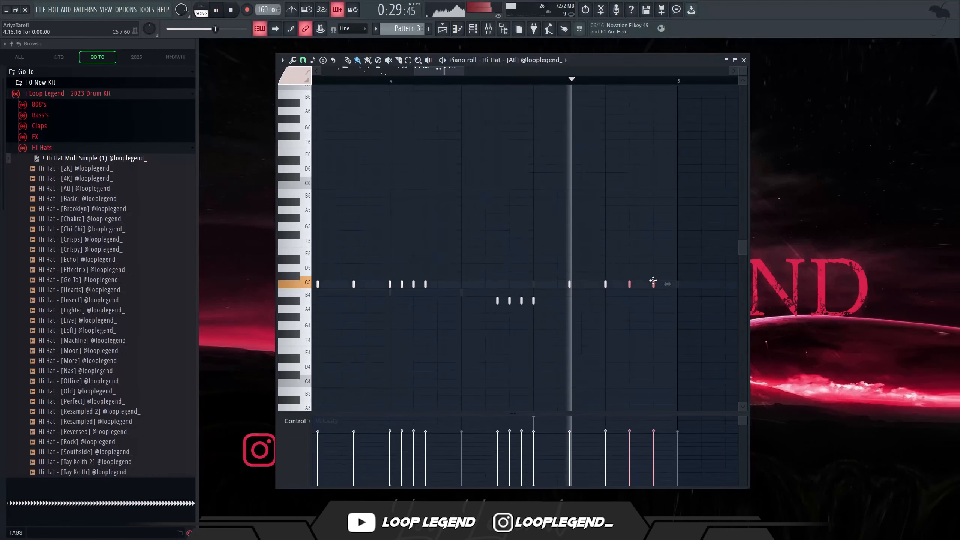
{"action": "key", "text": "space"}
{"action": "key", "text": "ctrl+z"}
{"action": "key", "text": "ctrl+z"}
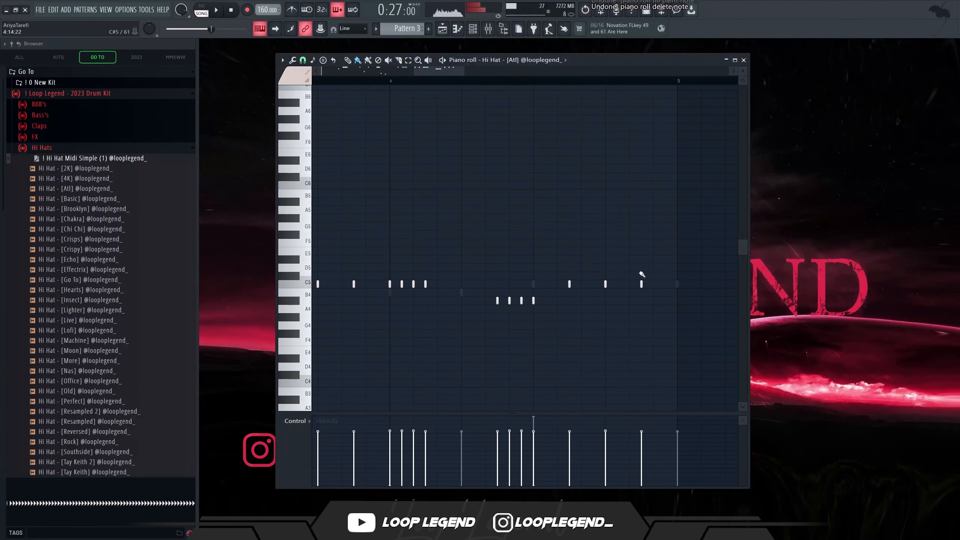
With snap at 1/2 beat, lower the last two hi-hat notes of bar 4 to C4 and reduce the final note's velocity
{"action": "key", "text": "space"}
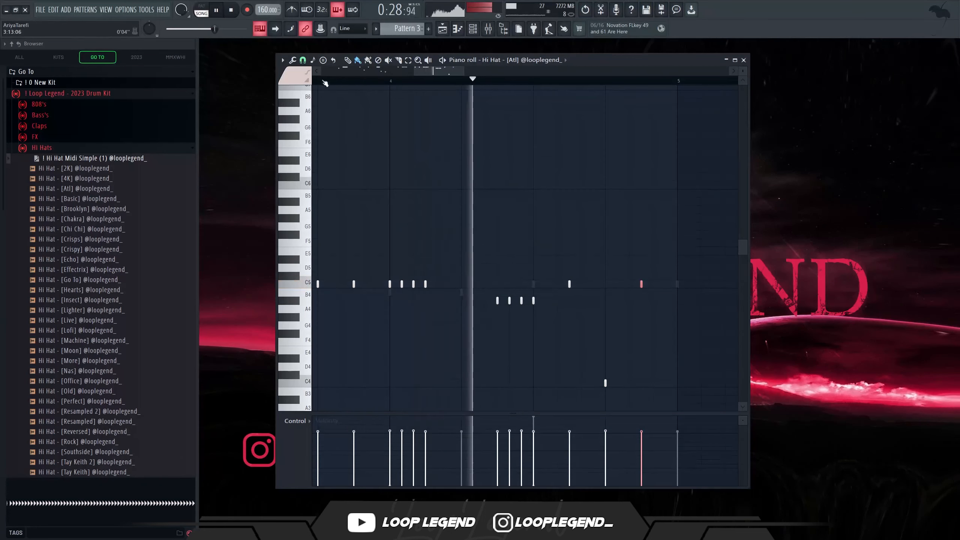
{"action": "left_click", "coordinate": [302, 60]}
{"action": "left_click", "coordinate": [315, 177]}
{"action": "scroll", "coordinate": [599, 317], "scroll_direction": "down", "scroll_amount": 5}
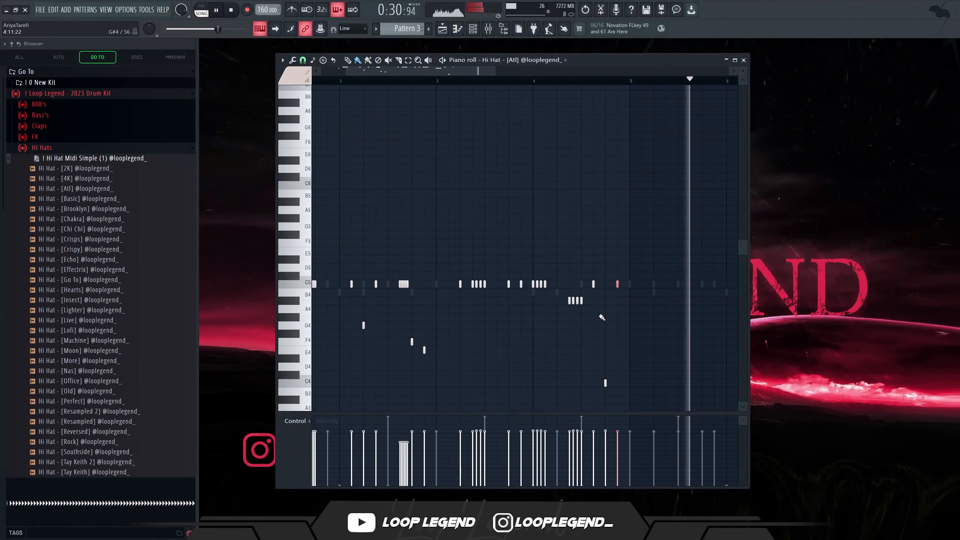
{"action": "key", "text": "space"}
{"action": "key", "text": "space"}
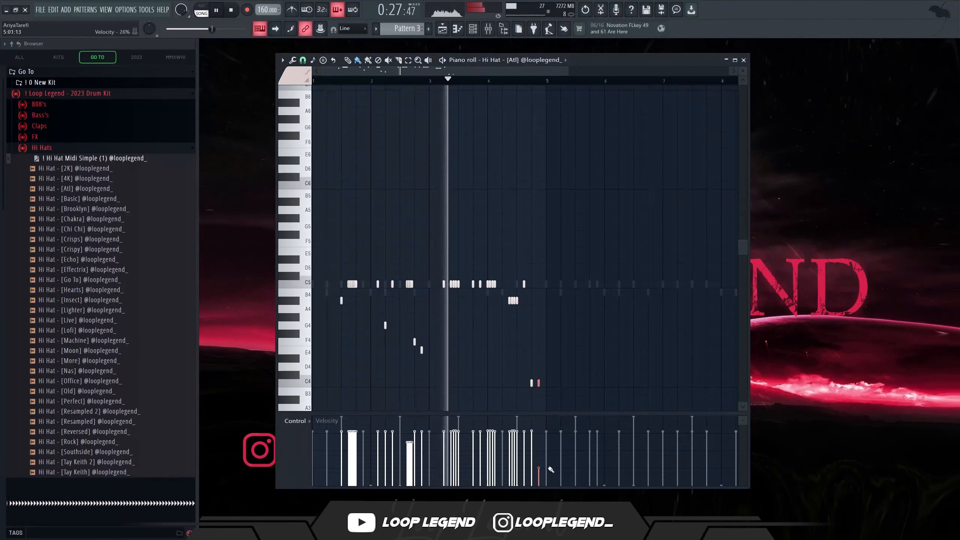
Duplicate the whole hi-hat pattern after bar 4 and respace the A#4 hi-hat notes in the middle of bar 8
{"action": "key", "text": "ctrl+a"}
{"action": "key", "text": "ctrl+b"}
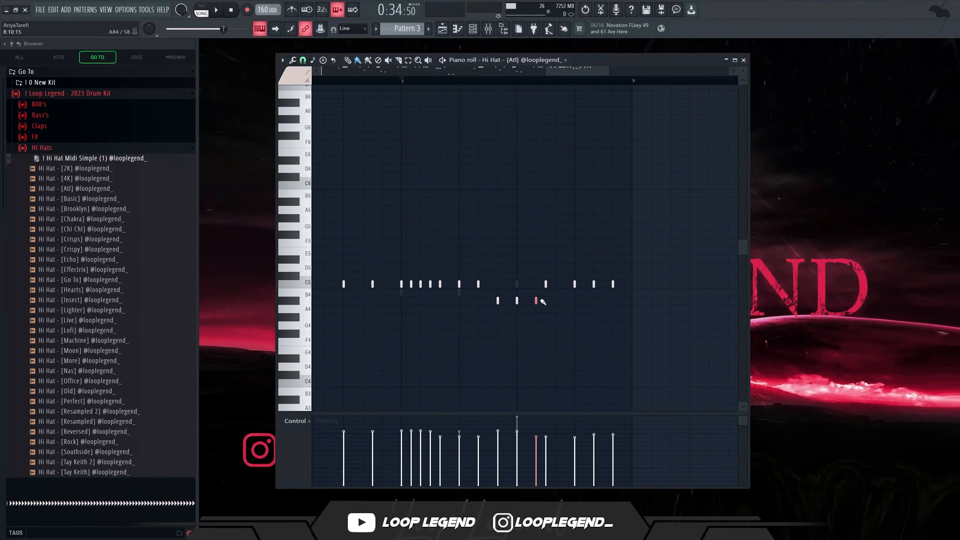
{"action": "key", "text": "space"}
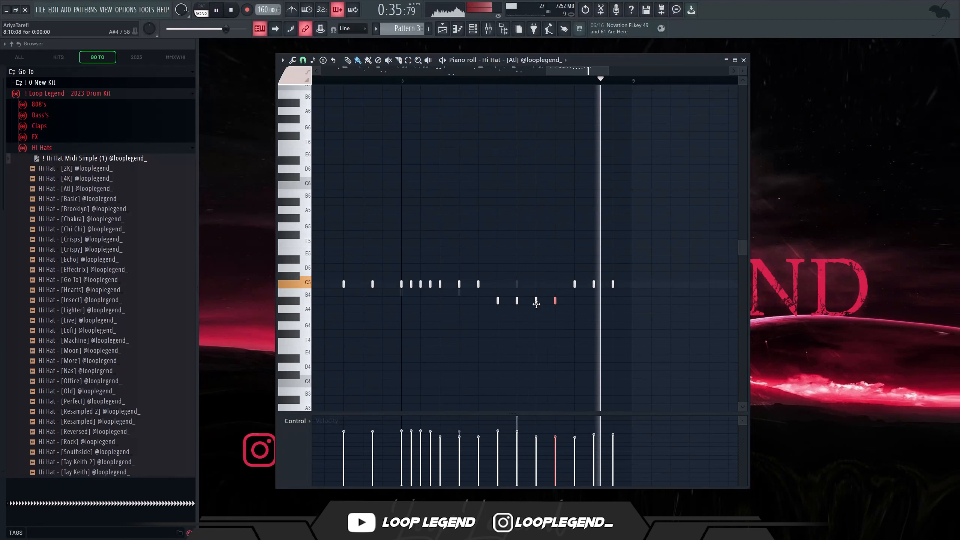
{"action": "key", "text": "space"}
{"action": "left_click", "coordinate": [555, 300]}
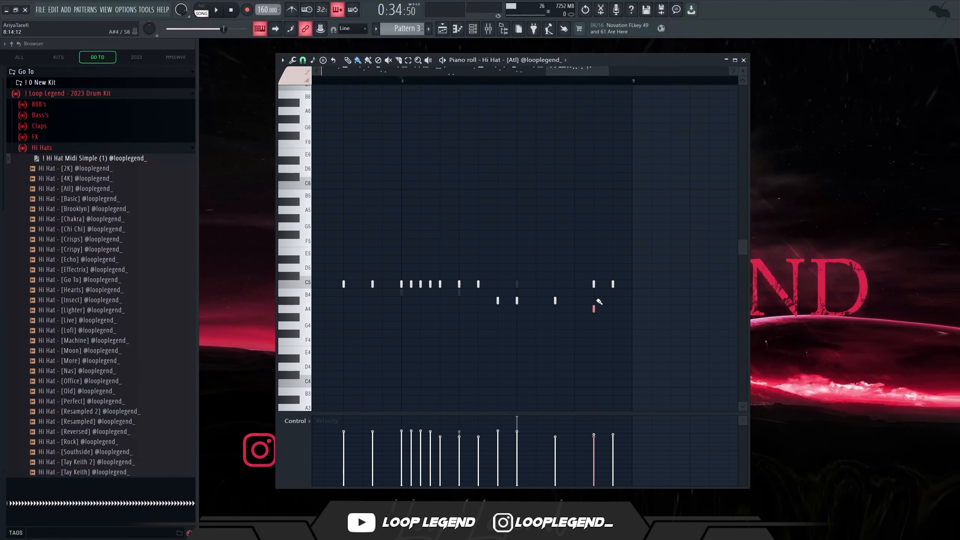
Replace the closing C5 hi-hat notes of bar 8 with A4 notes and delete the C5 note before the A#4 notes
{"action": "key", "text": "space"}
{"action": "right_click", "coordinate": [613, 284]}
{"action": "right_click", "coordinate": [594, 284]}
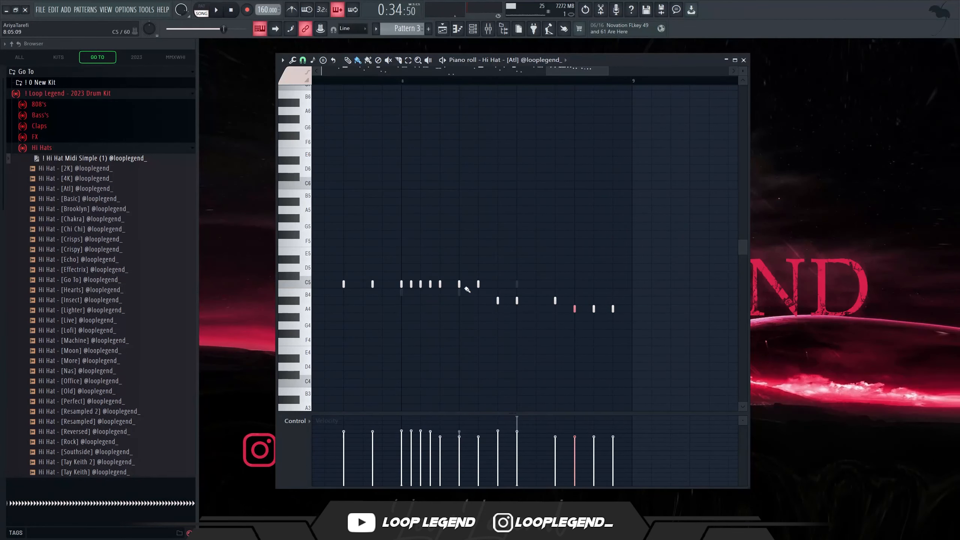
{"action": "key", "text": "space"}
{"action": "right_click", "coordinate": [478, 284]}
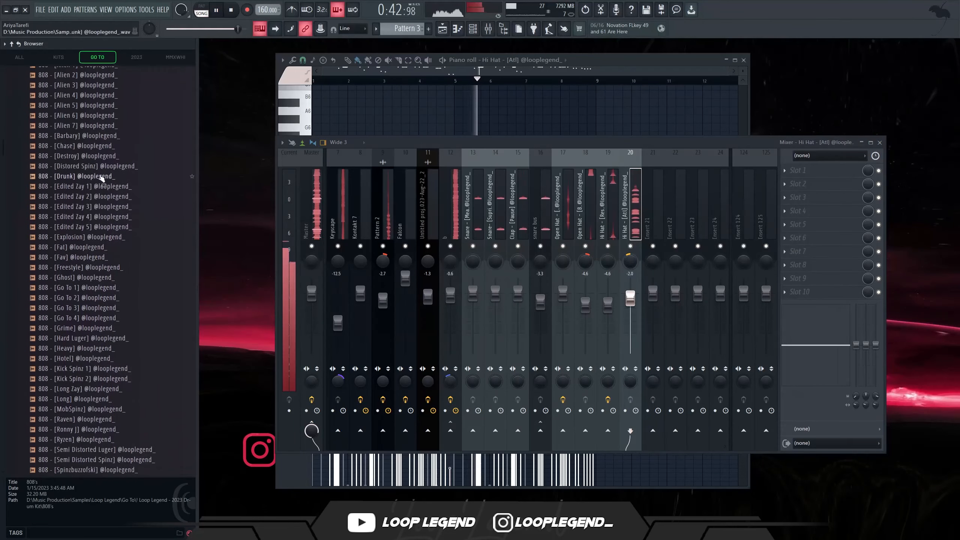
Preview 808 - [Distored Spinz] in the drum kit and load it into a new channel
{"action": "left_click", "coordinate": [98, 166]}
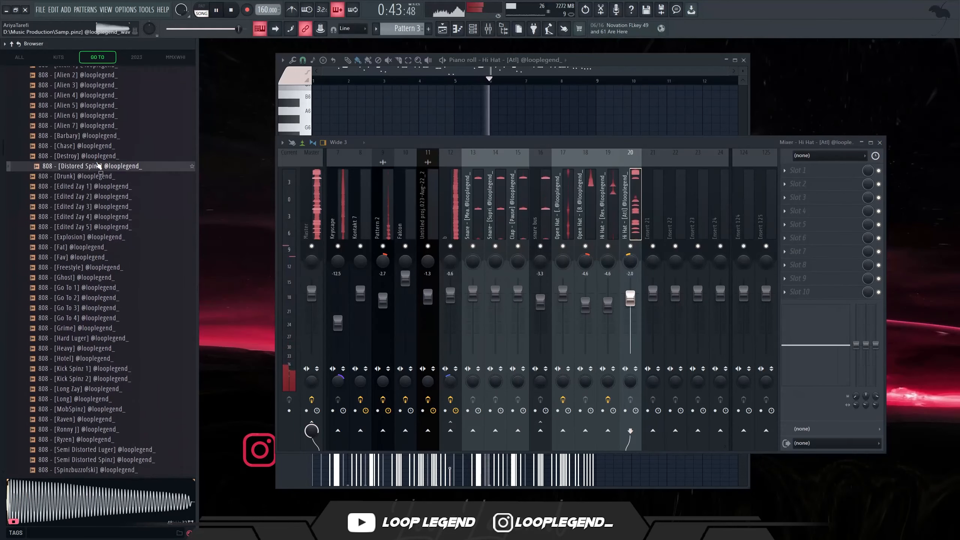
{"action": "right_click", "coordinate": [97, 164]}
{"action": "left_click", "coordinate": [113, 177]}
{"action": "key", "text": "F12"}
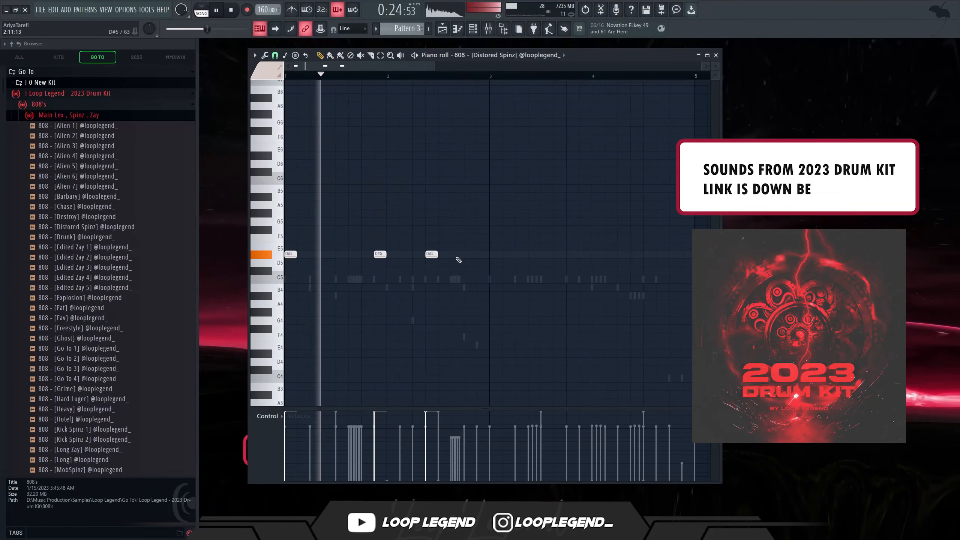
Place short D#5 notes for the 808 across bars 2 to 4, adding one in the last beat of bar 2
{"action": "left_click", "coordinate": [469, 254]}
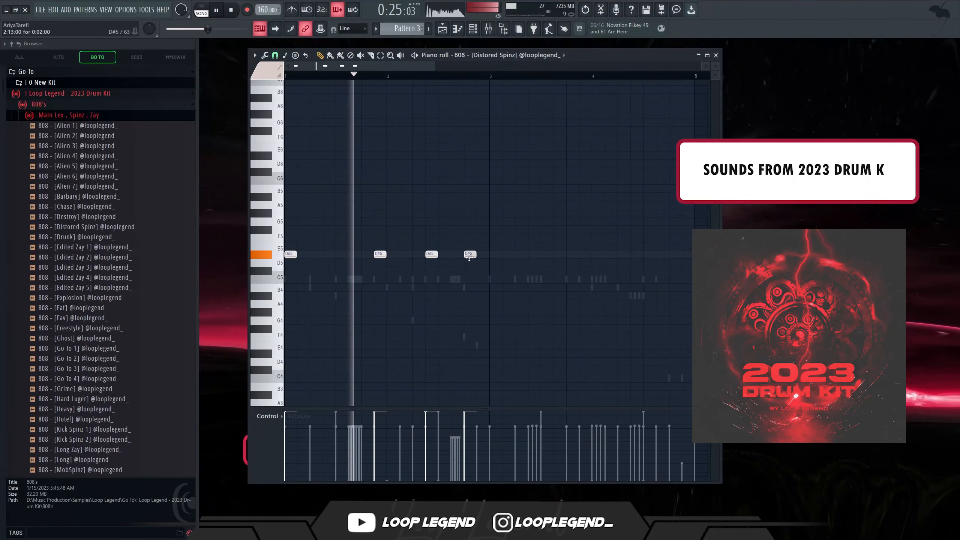
{"action": "left_click_drag", "start_coordinate": [469, 258], "coordinate": [504, 257]}
{"action": "key", "text": "ctrl+b"}
{"action": "scroll", "coordinate": [478, 256], "scroll_direction": "down", "scroll_amount": 2}
{"action": "left_click", "coordinate": [495, 257]}
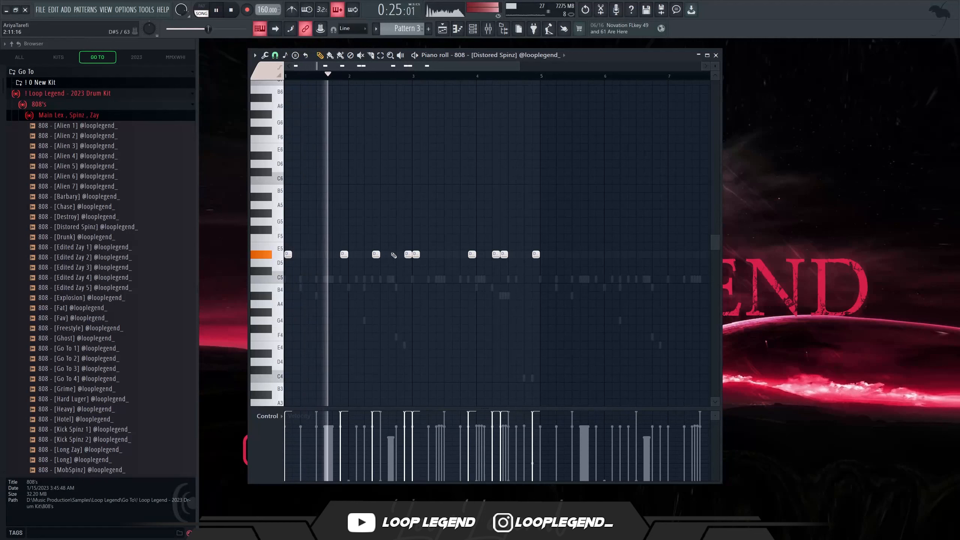
{"action": "left_click", "coordinate": [398, 255]}
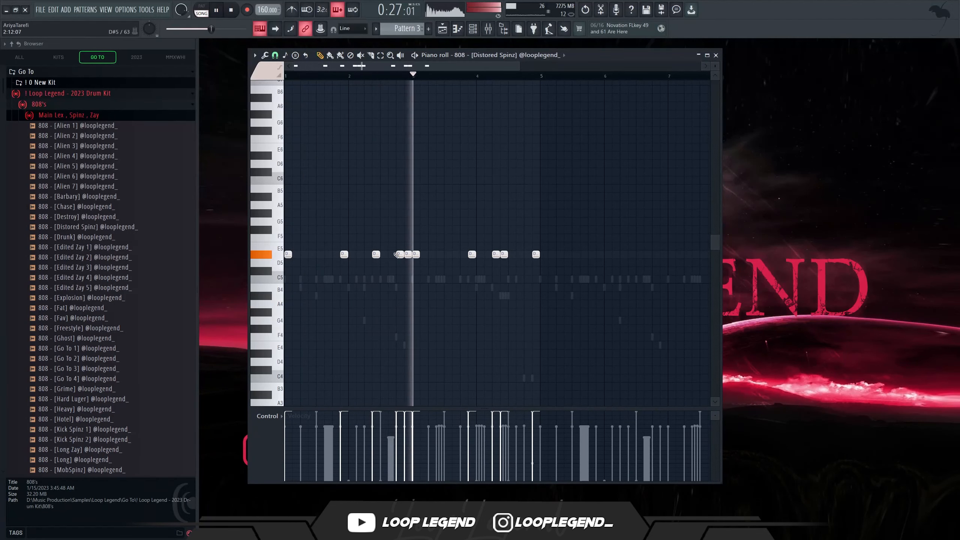
{"action": "key", "text": "space"}
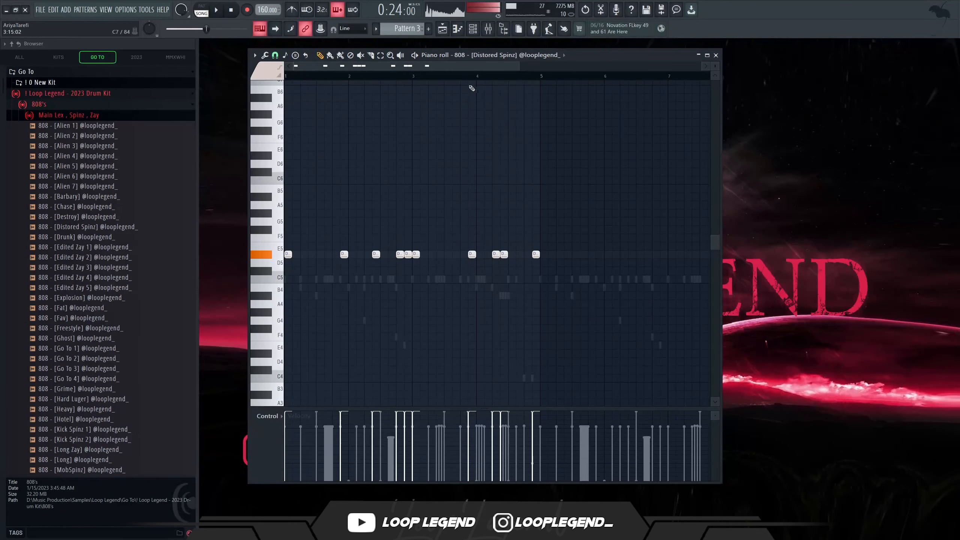
Switch to Pattern 2, show the Xpand!2 channel in the piano roll and select all its notes for copying
{"action": "scroll", "coordinate": [477, 67], "scroll_direction": "up", "scroll_amount": 2}
{"action": "scroll", "coordinate": [404, 29], "scroll_direction": "up", "scroll_amount": 1}
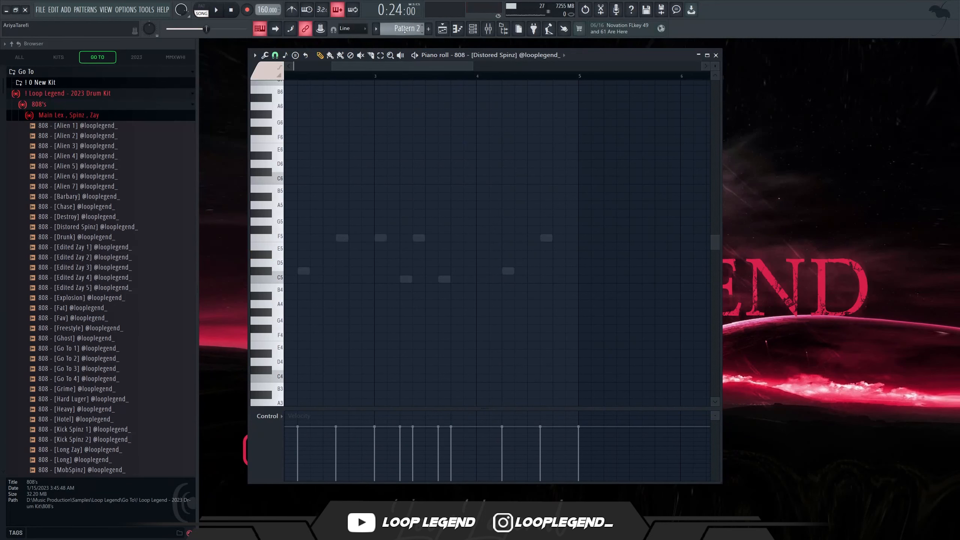
{"action": "scroll", "coordinate": [404, 30], "scroll_direction": "up", "scroll_amount": 1}
{"action": "scroll", "coordinate": [404, 29], "scroll_direction": "down", "scroll_amount": 1}
{"action": "scroll", "coordinate": [507, 61], "scroll_direction": "up", "scroll_amount": 1}
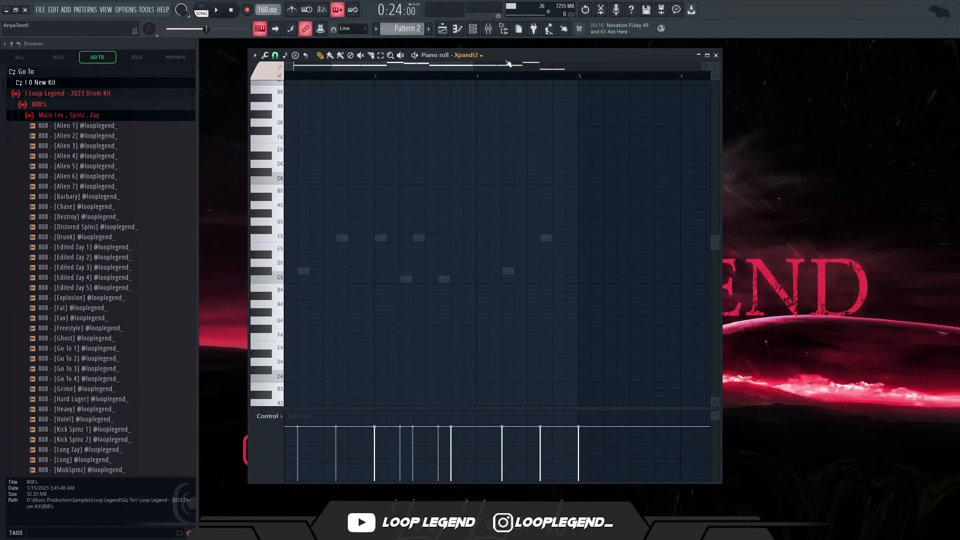
{"action": "scroll", "coordinate": [454, 133], "scroll_direction": "down", "scroll_amount": 1}
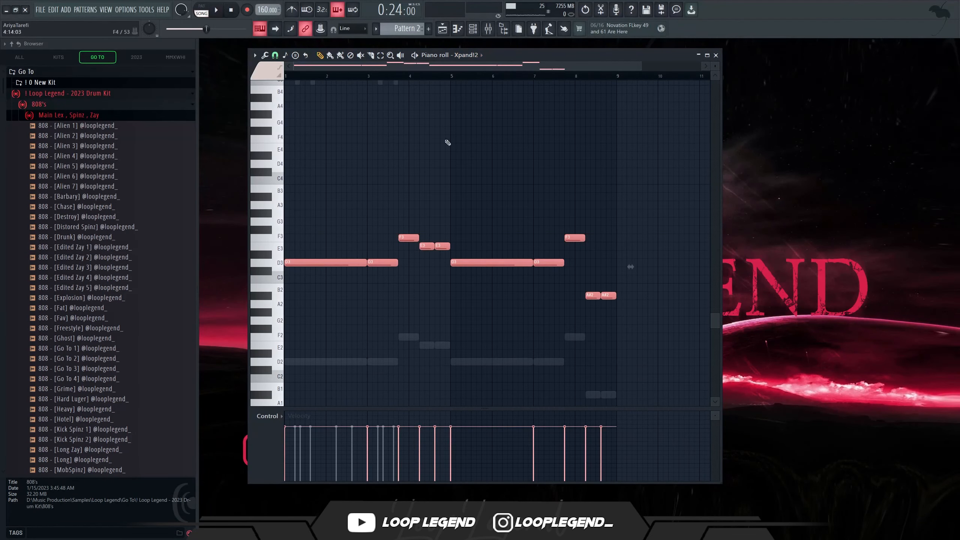
Paste the Xpand!2 notes into the same channel of Pattern 3 and lower all their velocities to the minimum
{"action": "scroll", "coordinate": [412, 33], "scroll_direction": "down", "scroll_amount": 1}
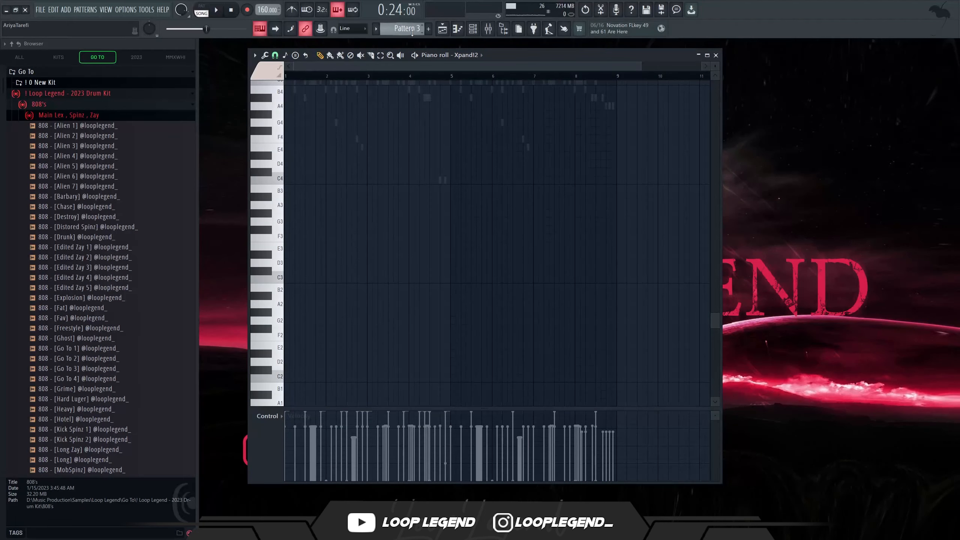
{"action": "key", "text": "ctrl+v"}
{"action": "scroll", "coordinate": [442, 105], "scroll_direction": "up", "scroll_amount": 3}
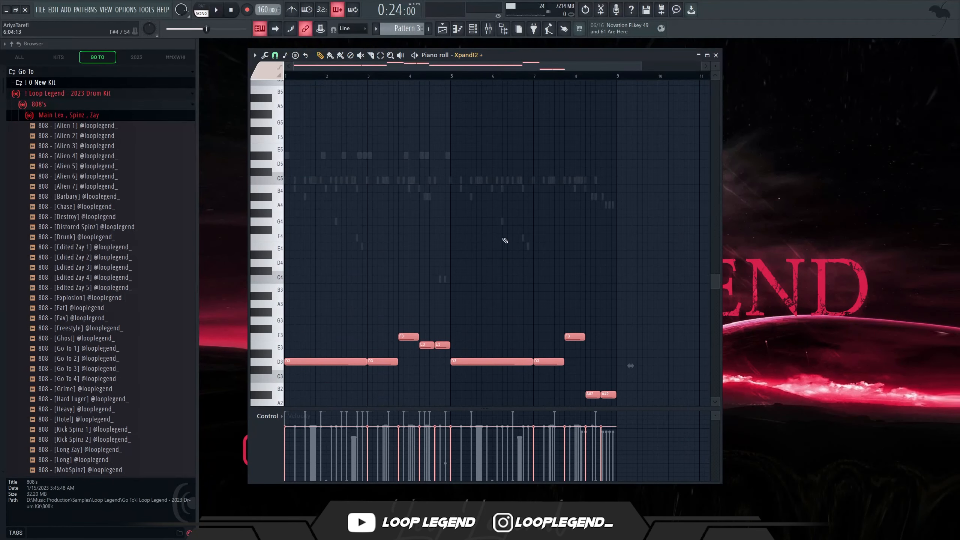
{"action": "mouse_move", "coordinate": [620, 460]}
{"action": "left_mouse_down"}
{"action": "mouse_move", "coordinate": [435, 479]}
{"action": "mouse_move", "coordinate": [704, 481]}
{"action": "left_mouse_up"}
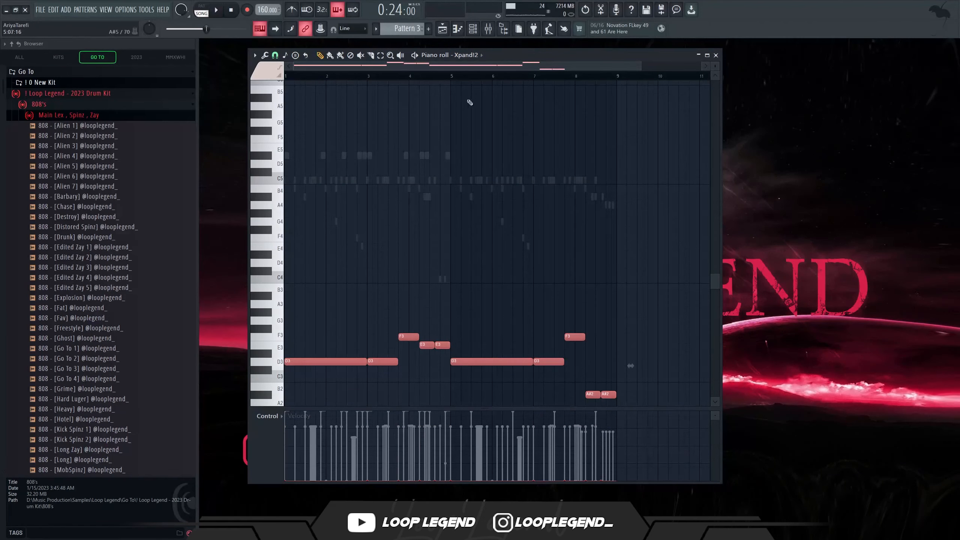
Return to the 808 - [Distored Spinz] notes and raise the note just before bar 4 to F#5
{"action": "left_click", "coordinate": [466, 54]}
{"action": "left_click", "coordinate": [477, 373]}
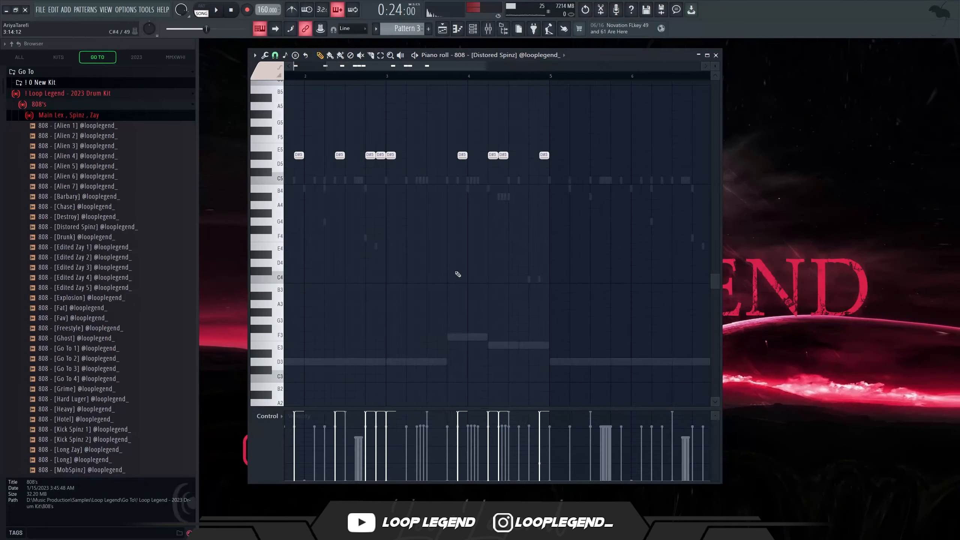
{"action": "scroll", "coordinate": [453, 325], "scroll_direction": "up", "scroll_amount": 3}
{"action": "left_click", "coordinate": [438, 362]}
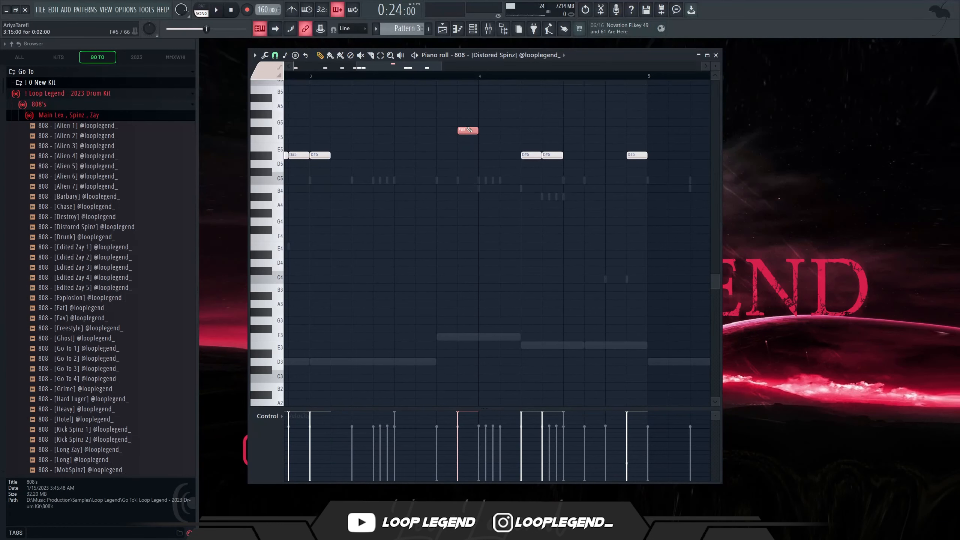
Add an F#5 808 note just before the existing one near bar 4 and raise bar 4's three notes to F5
{"action": "left_click", "coordinate": [449, 131]}
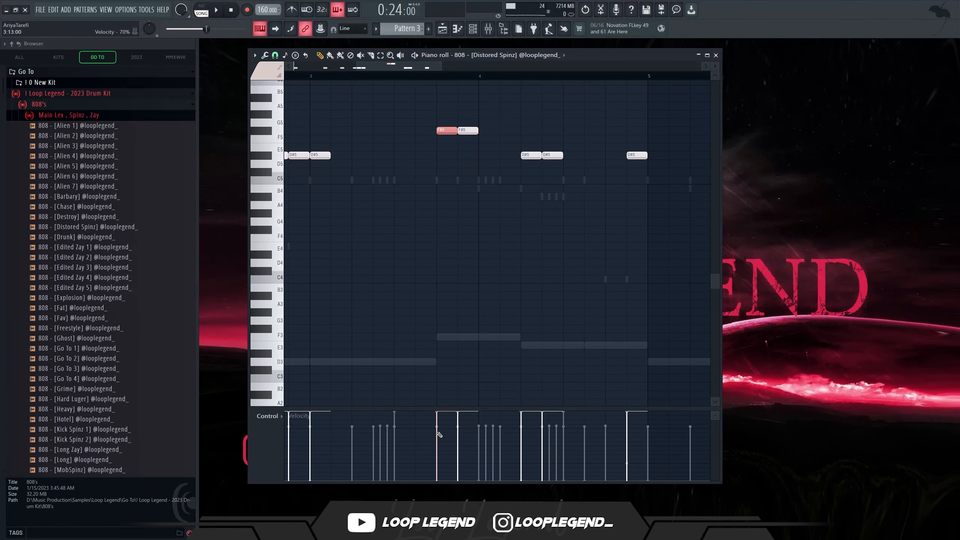
{"action": "left_click_drag", "start_coordinate": [491, 266], "coordinate": [582, 142]}
{"action": "key", "text": "shift+Up"}
{"action": "key", "text": "shift+Up"}
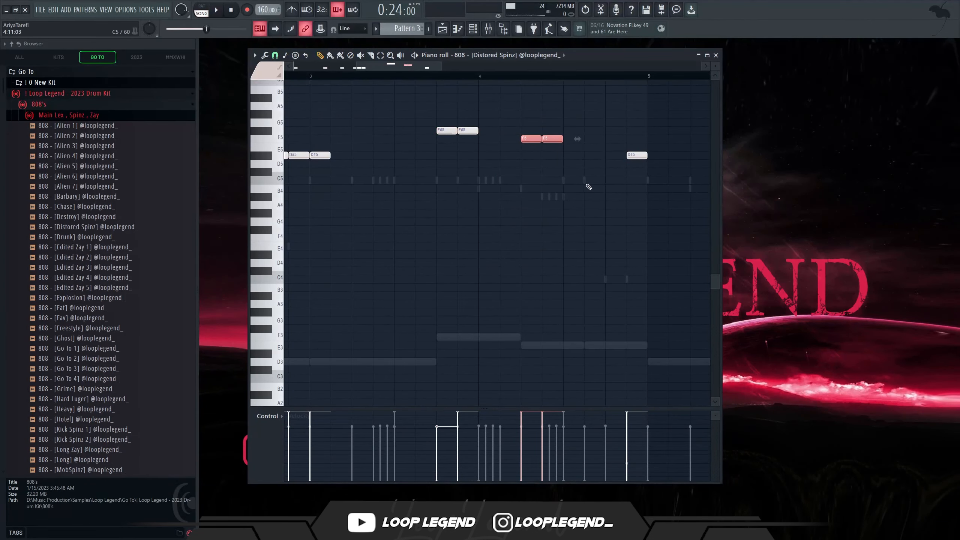
{"action": "left_click_drag", "start_coordinate": [586, 184], "coordinate": [521, 191]}
{"action": "left_click_drag", "start_coordinate": [567, 158], "coordinate": [567, 158]}
{"action": "key", "text": "shift+Up"}
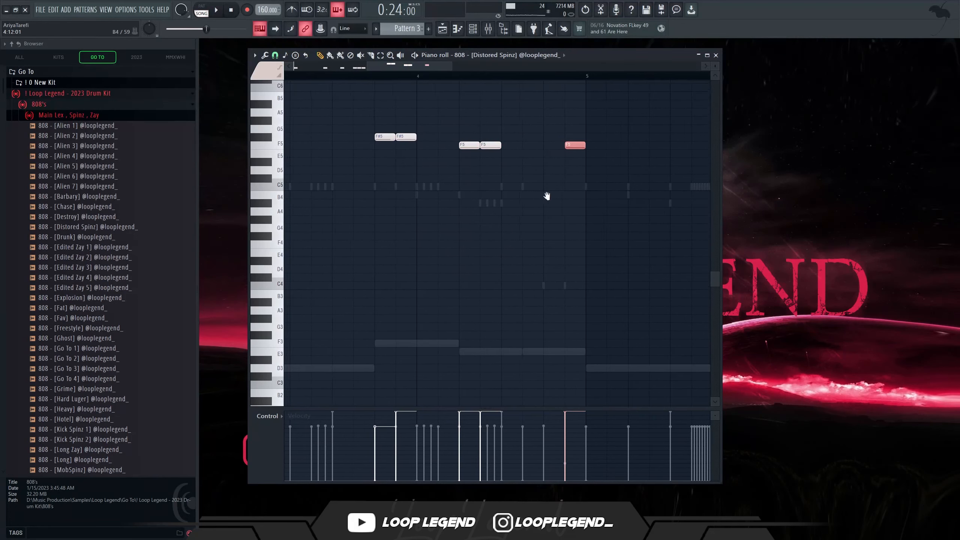
Duplicate all the 808 notes into bars 5 to 8 and play the pattern
{"action": "scroll", "coordinate": [546, 195], "scroll_direction": "down", "scroll_amount": 5}
{"action": "key", "text": "space"}
{"action": "left_click_drag", "start_coordinate": [475, 212], "coordinate": [286, 106]}
{"action": "key", "text": "ctrl+b"}
{"action": "scroll", "coordinate": [556, 233], "scroll_direction": "down", "scroll_amount": 2}
{"action": "scroll", "coordinate": [499, 289], "scroll_direction": "up", "scroll_amount": 5}
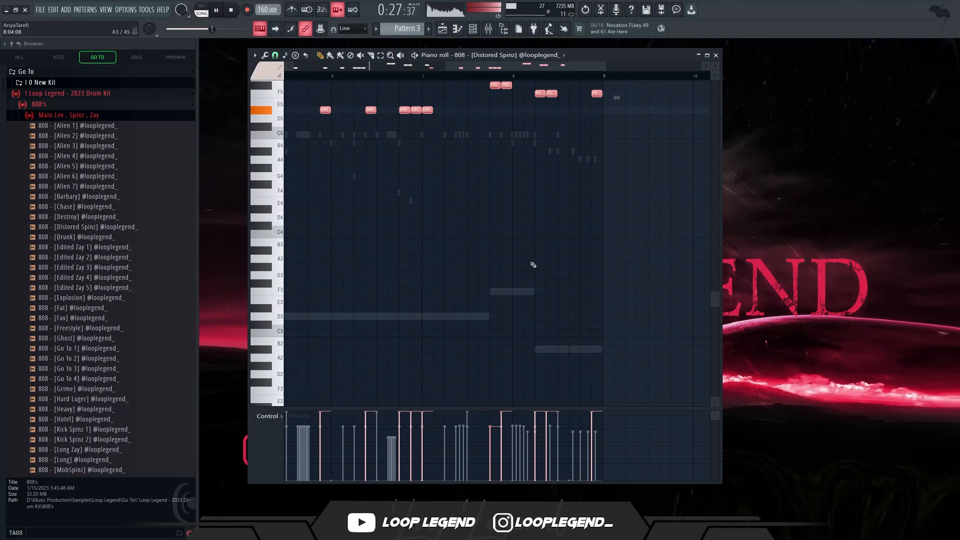
Lower bar 8's 808 notes to B4 and place the last one an octave higher at B5
{"action": "left_click_drag", "start_coordinate": [517, 162], "coordinate": [635, 84]}
{"action": "key", "text": "shift+Down"}
{"action": "key", "text": "shift+Down"}
{"action": "key", "text": "shift+Down"}
{"action": "key", "text": "shift+Down"}
{"action": "key", "text": "shift+Down"}
{"action": "key", "text": "shift+Down"}
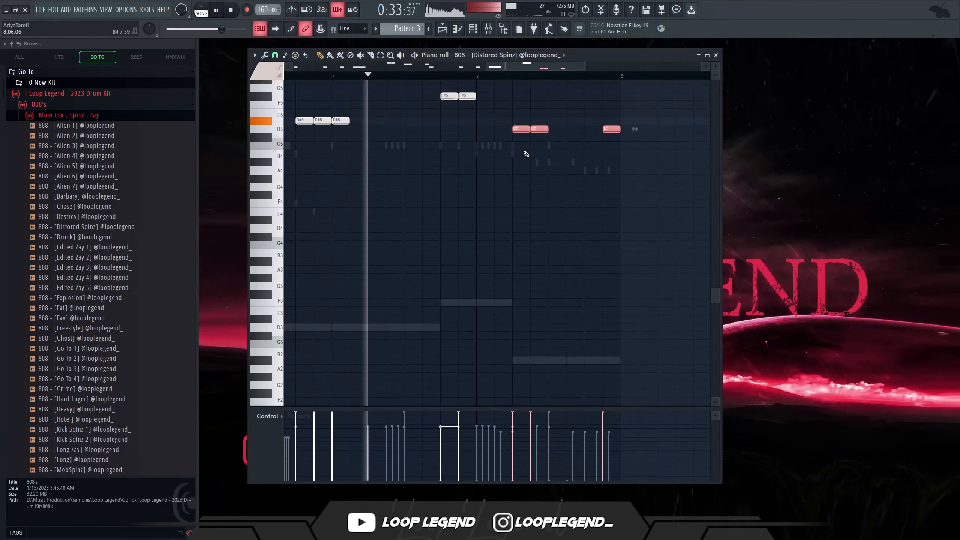
{"action": "left_click", "coordinate": [606, 153], "text": "ctrl"}
{"action": "key", "text": "ctrl+Up"}
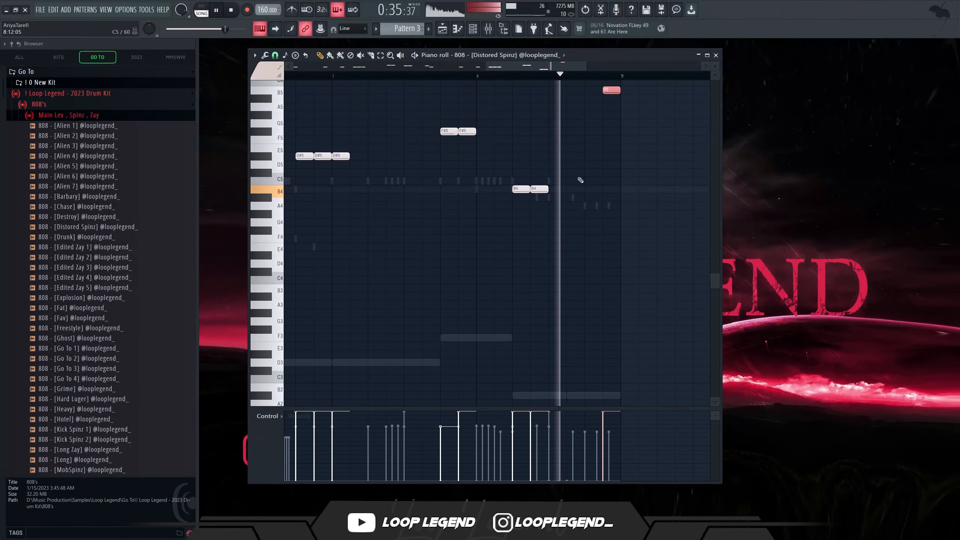
{"action": "scroll", "coordinate": [570, 177], "scroll_direction": "down", "scroll_amount": 3}
{"action": "key", "text": "space"}
Copy the bar 8 notes of Hi Hat - [Atl] and paste them into the 808 - [Distored Spinz] channel
{"action": "left_click", "coordinate": [563, 55]}
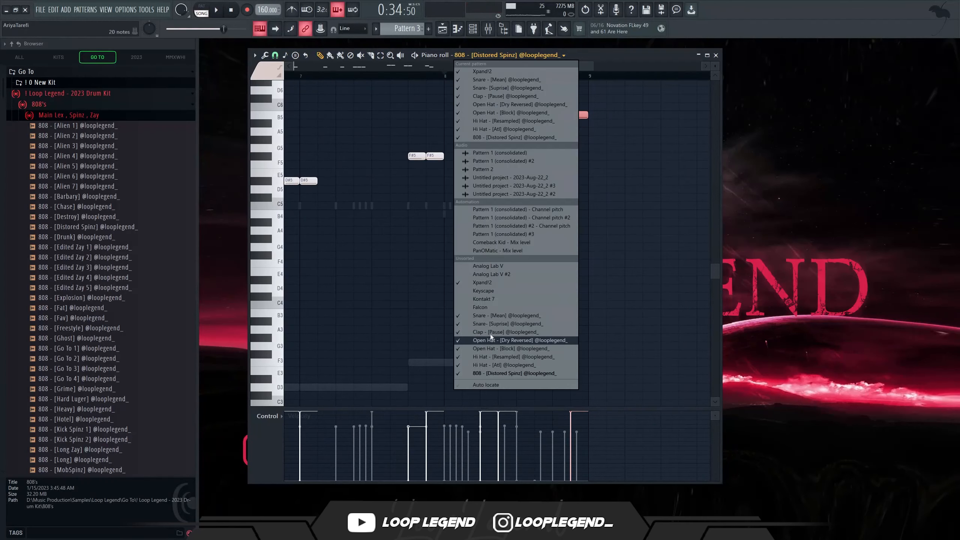
{"action": "left_click", "coordinate": [488, 365]}
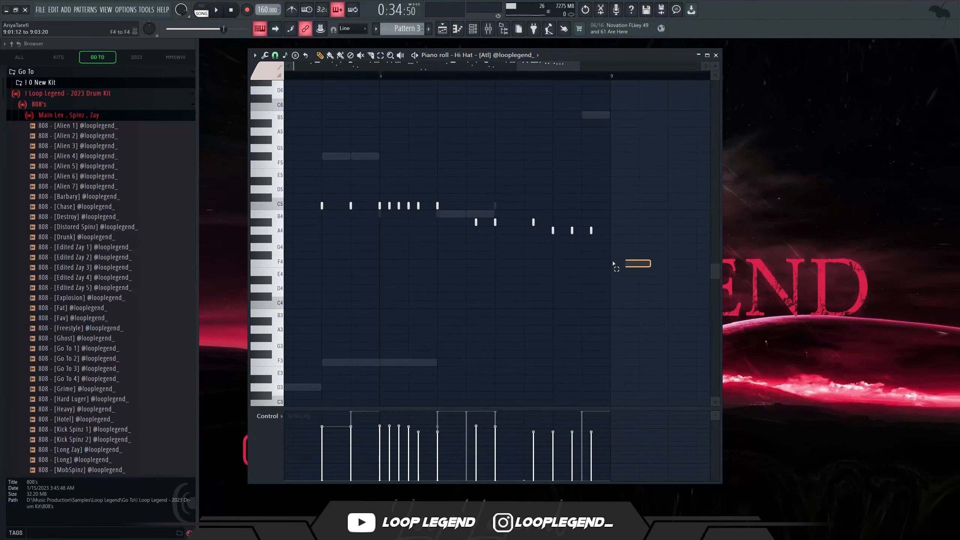
{"action": "left_click_drag", "start_coordinate": [650, 267], "coordinate": [379, 144]}
{"action": "left_click", "coordinate": [512, 55]}
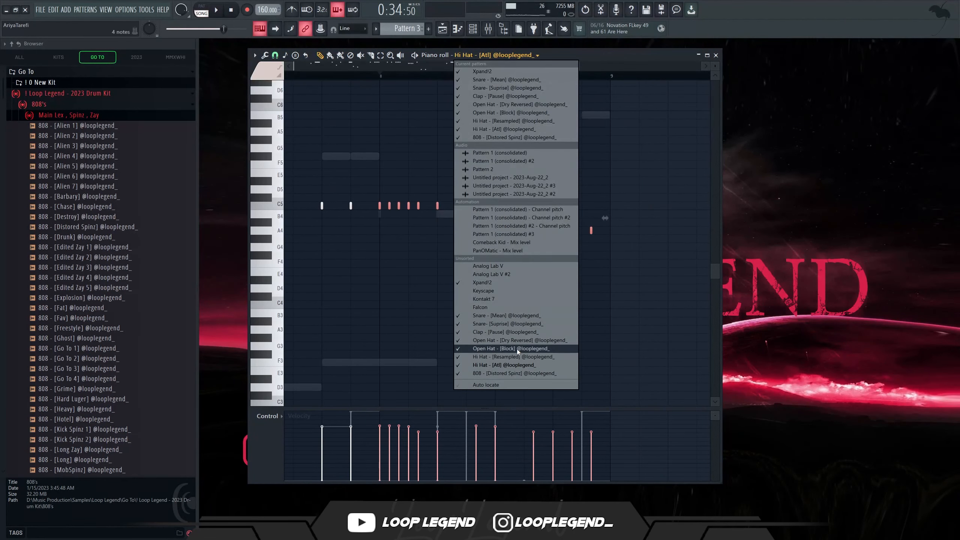
{"action": "left_click", "coordinate": [500, 375]}
{"action": "key", "text": "ctrl+v"}
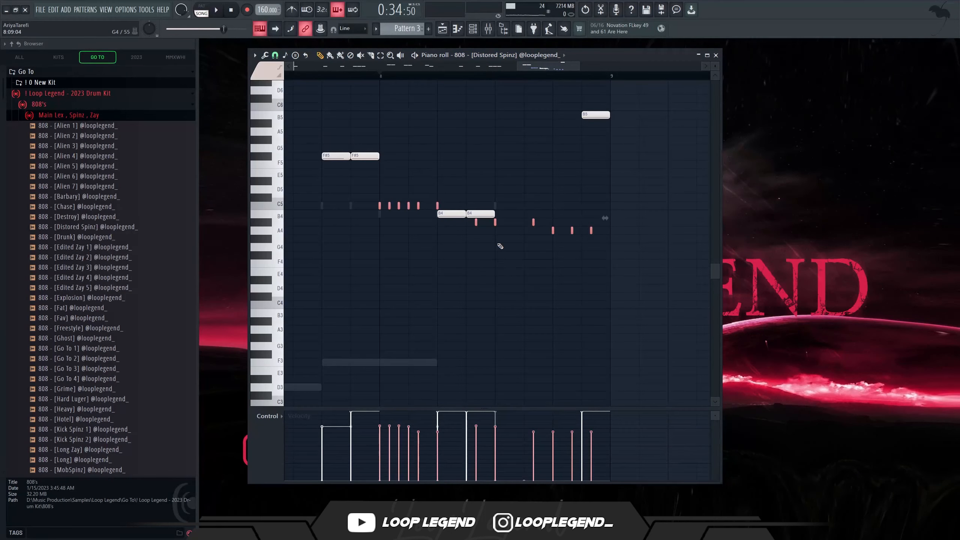
{"action": "scroll", "coordinate": [494, 240], "scroll_direction": "down", "scroll_amount": 5}
{"action": "scroll", "coordinate": [484, 245], "scroll_direction": "up", "scroll_amount": 4}
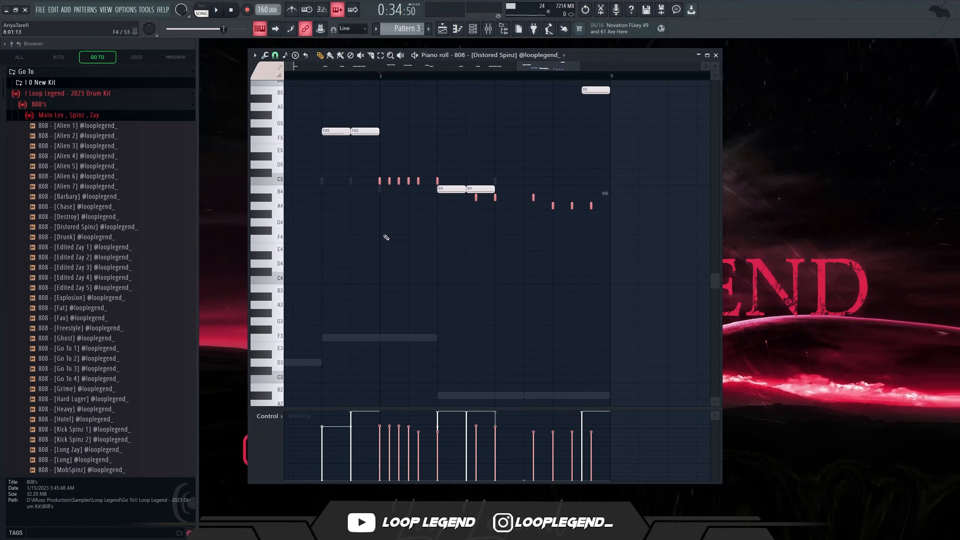
Retune the pasted bar 8 notes to F#5 and B4, and delete the long B4 and B5 notes there
{"action": "left_click_drag", "start_coordinate": [366, 199], "coordinate": [456, 115]}
{"action": "key", "text": "shift+Up"}
{"action": "key", "text": "shift+Up"}
{"action": "key", "text": "shift+Up"}
{"action": "key", "text": "shift+Up"}
{"action": "key", "text": "shift+Up"}
{"action": "key", "text": "shift+Up"}
{"action": "key", "text": "shift+Down"}
{"action": "key", "text": "shift+Down"}
{"action": "key", "text": "shift+Down"}
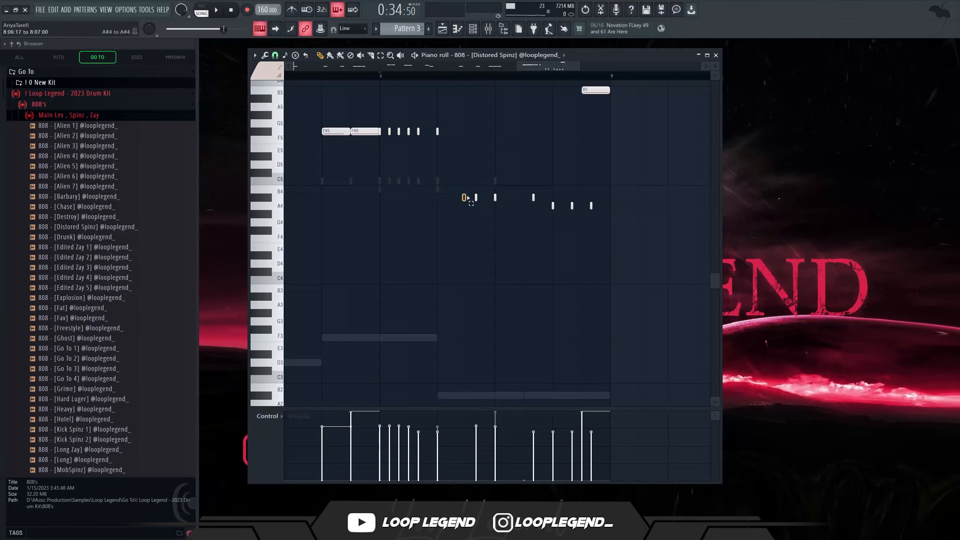
{"action": "left_click_drag", "start_coordinate": [536, 219], "coordinate": [615, 208]}
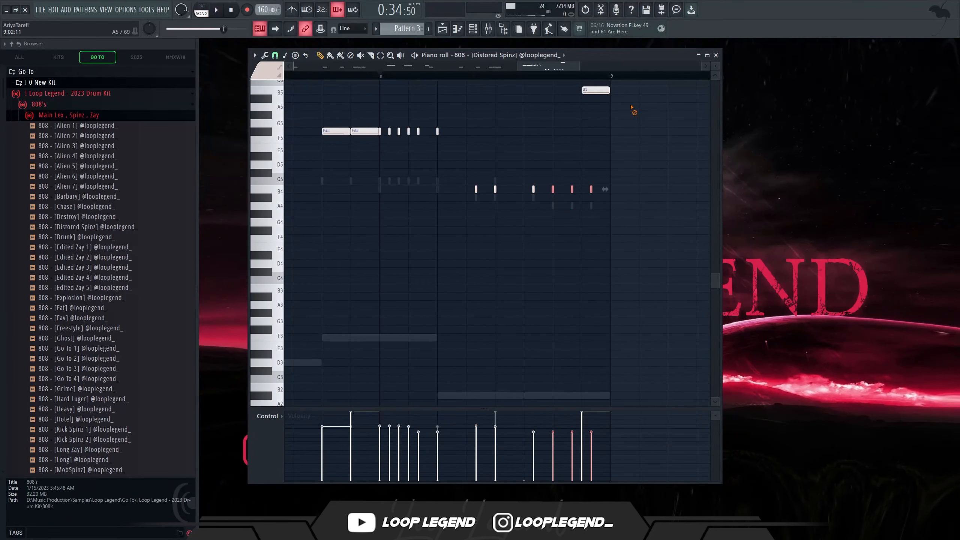
{"action": "key", "text": "space"}
Play back the 808 line and delete the second F#5 note just before bar 8
{"action": "scroll", "coordinate": [561, 208], "scroll_direction": "down", "scroll_amount": 4}
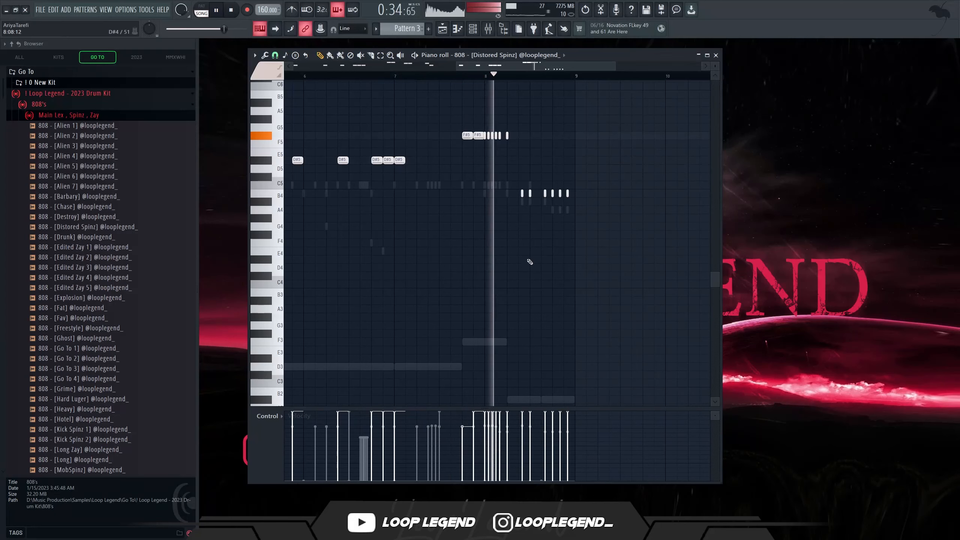
{"action": "scroll", "coordinate": [528, 260], "scroll_direction": "up", "scroll_amount": 4}
{"action": "right_click", "coordinate": [417, 136]}
{"action": "scroll", "coordinate": [415, 229], "scroll_direction": "down", "scroll_amount": 4}
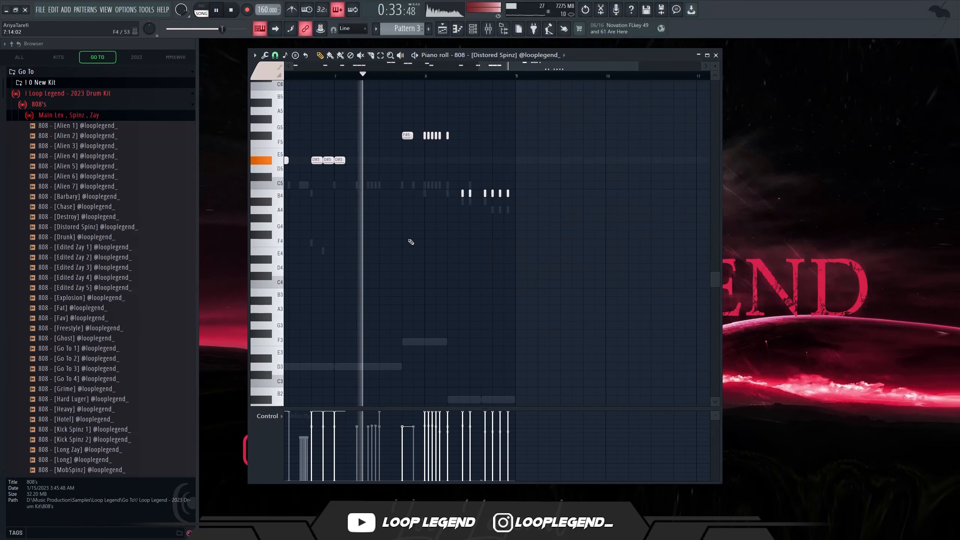
{"action": "scroll", "coordinate": [430, 141], "scroll_direction": "up", "scroll_amount": 3}
{"action": "key", "text": "space"}
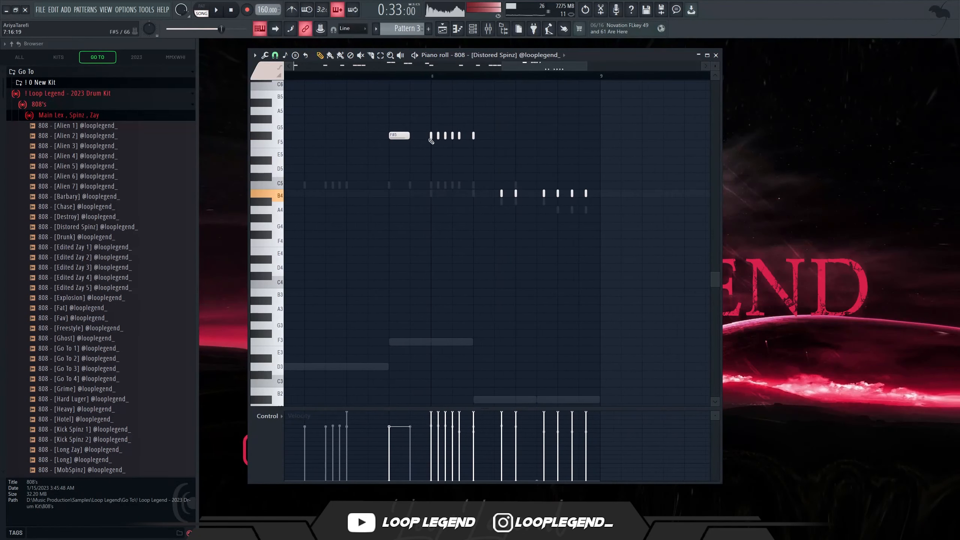
Delete the run of five short F#5 notes opening bar 8 and place an F#5 note just before the bar
{"action": "scroll", "coordinate": [430, 141], "scroll_direction": "up", "scroll_amount": 2}
{"action": "right_click", "coordinate": [431, 135]}
{"action": "right_click", "coordinate": [442, 135]}
{"action": "right_click", "coordinate": [453, 136]}
{"action": "right_click", "coordinate": [466, 135]}
{"action": "key", "text": "space"}
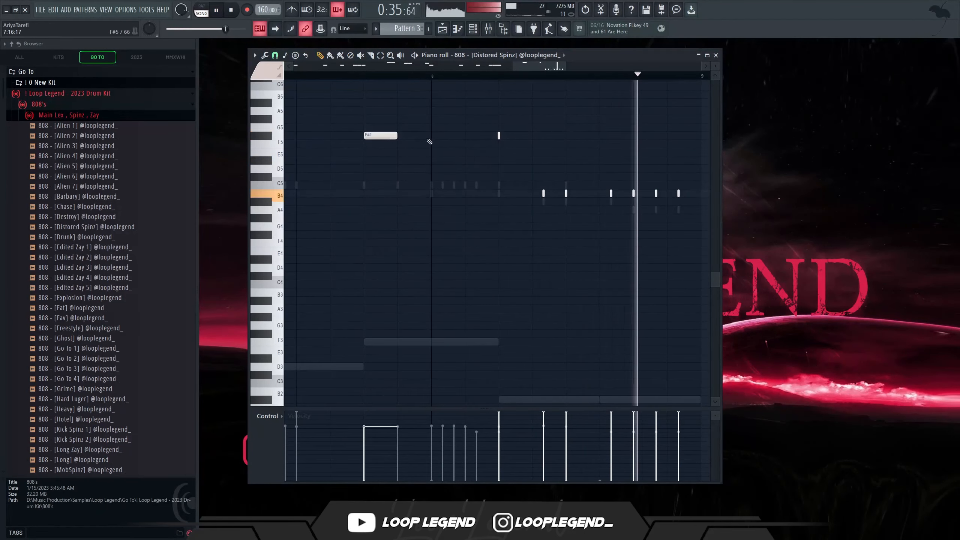
{"action": "left_click_drag", "start_coordinate": [420, 167], "coordinate": [430, 135]}
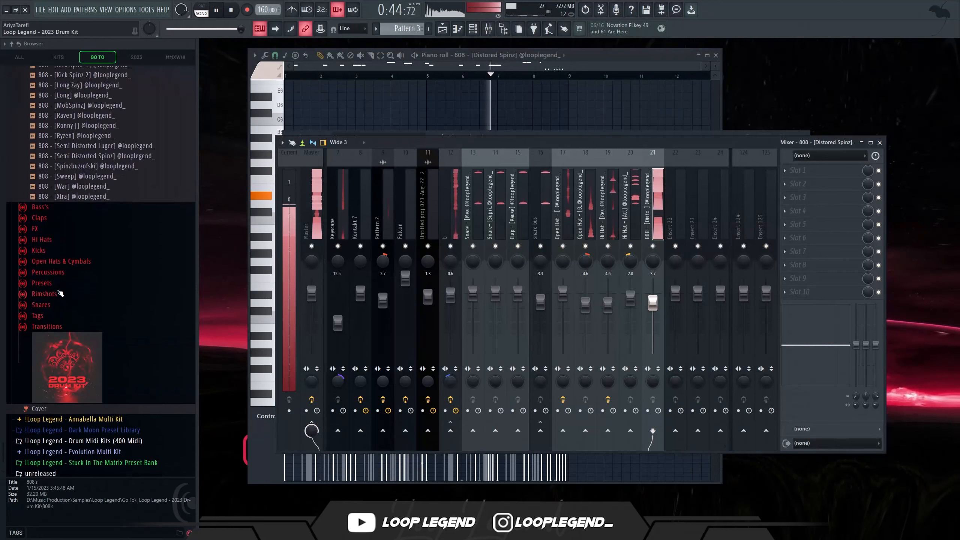
Preview Kick - [Huge] from the drum kit's Kicks folder and load it into a new sampler channel
{"action": "left_click", "coordinate": [48, 254]}
{"action": "left_click", "coordinate": [98, 250]}
{"action": "left_click", "coordinate": [93, 230]}
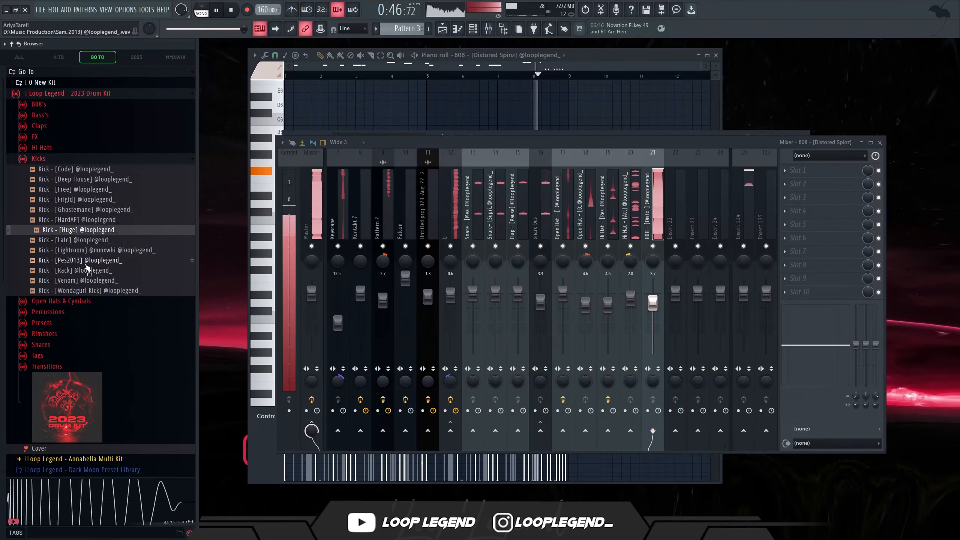
{"action": "right_click", "coordinate": [95, 229]}
{"action": "left_click", "coordinate": [126, 239]}
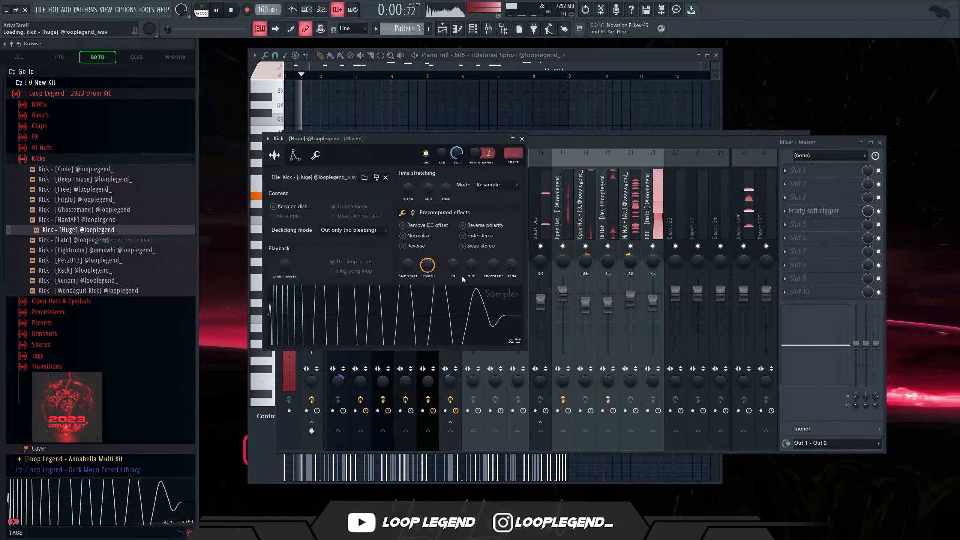
Program kick hits around bars 2 and 3, repeat them in bars 5 to 8 and set the note snap to 1/2 beat
{"action": "key", "text": "F6"}
{"action": "left_click", "coordinate": [546, 355]}
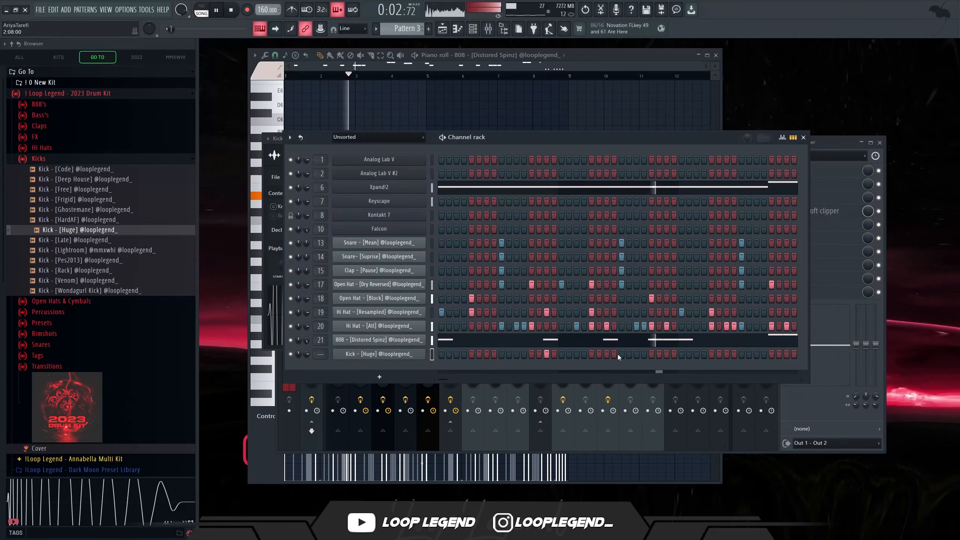
{"action": "key", "text": "F7"}
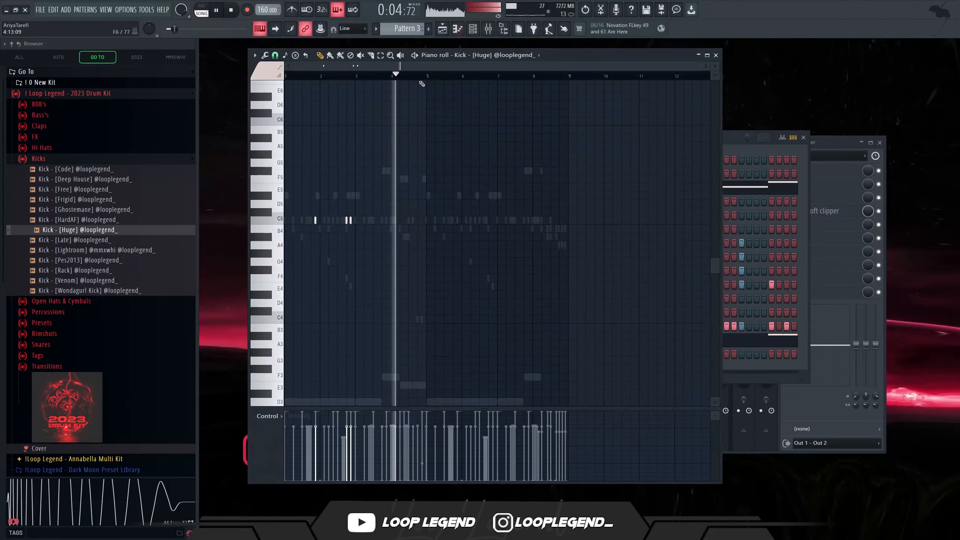
{"action": "left_click", "coordinate": [274, 56]}
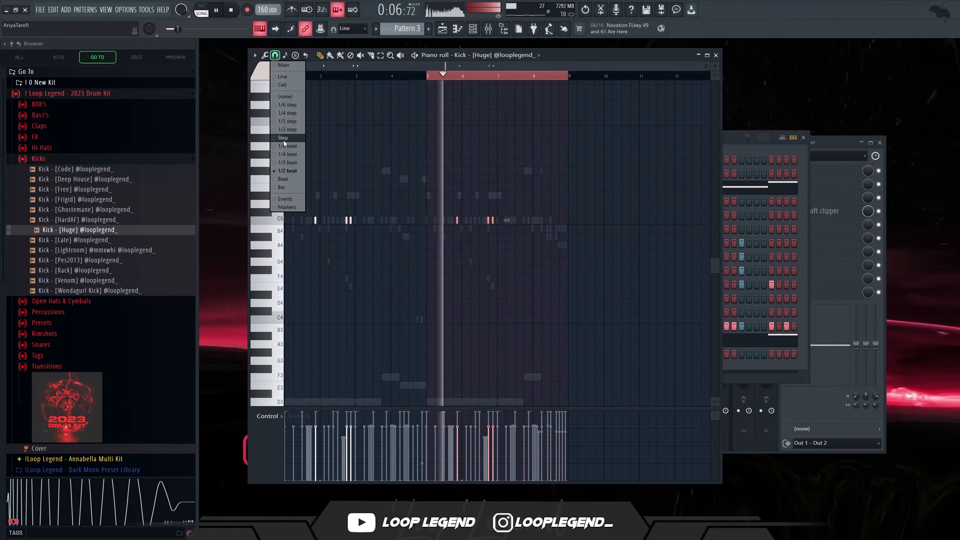
{"action": "left_click", "coordinate": [286, 172]}
{"action": "left_click", "coordinate": [466, 170], "text": "ctrl"}
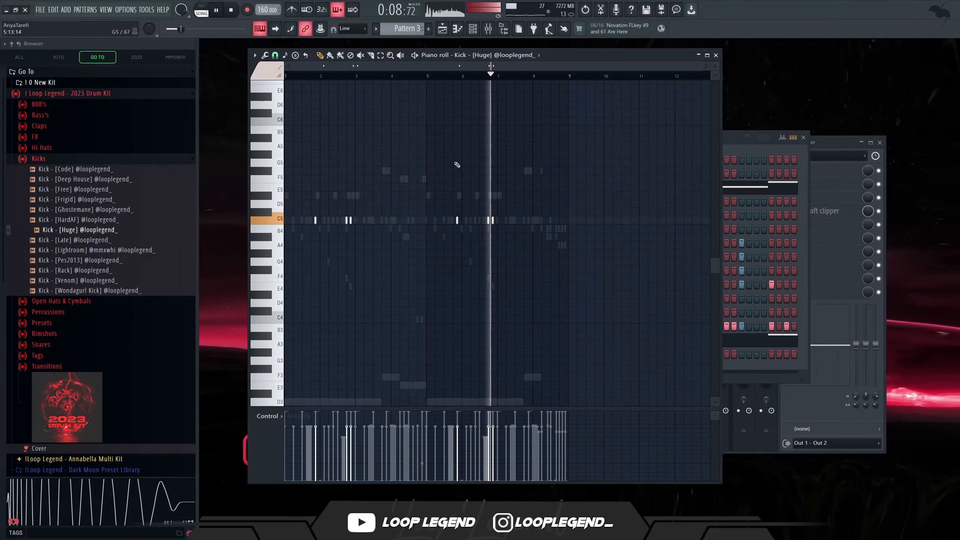
Swap the kick sample for Kick - [HardAF] and lower the velocity of the hit just before bar 3
{"action": "key", "text": "F6"}
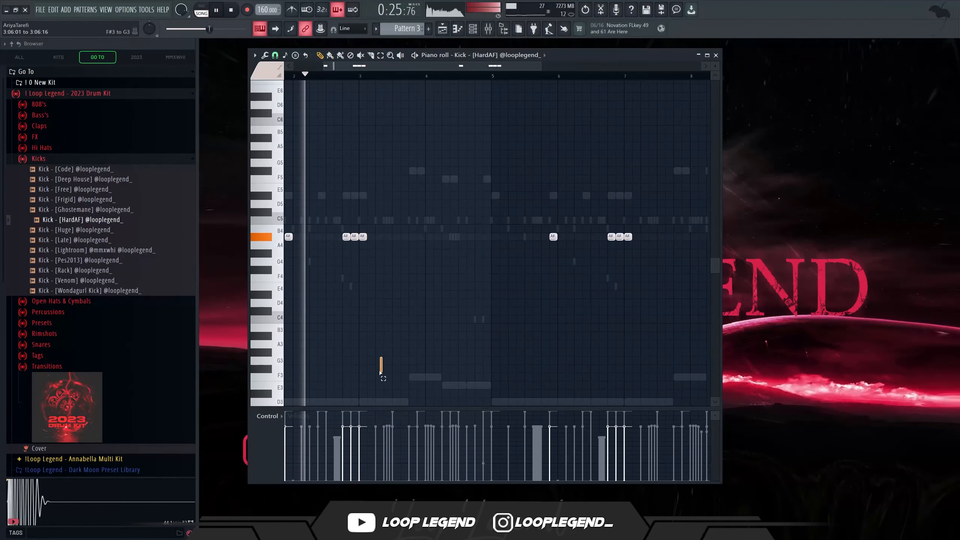
{"action": "left_click", "coordinate": [351, 449]}
{"action": "scroll", "coordinate": [353, 446], "scroll_direction": "down", "scroll_amount": 3}
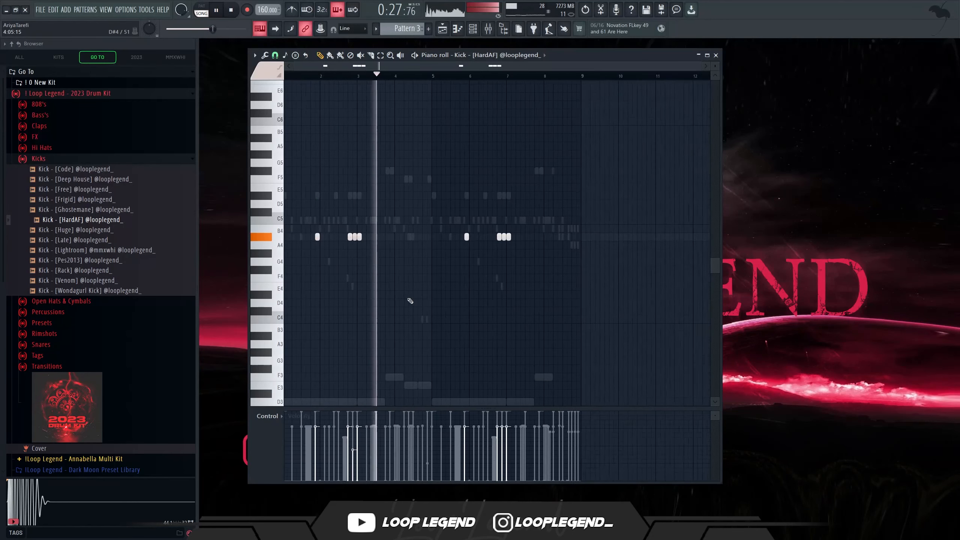
{"action": "left_click_drag", "start_coordinate": [423, 287], "coordinate": [482, 280]}
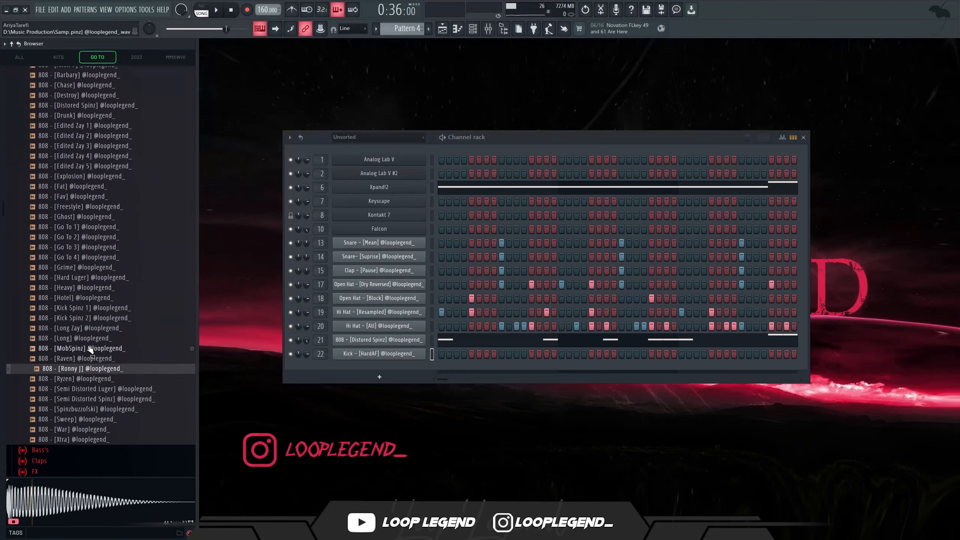
Load 808 - [MobSpinz] as a new channel in Pattern 4, move the Distored Spinz notes to it and check both channels' cut settings
{"action": "left_click_drag", "start_coordinate": [85, 348], "coordinate": [270, 363]}
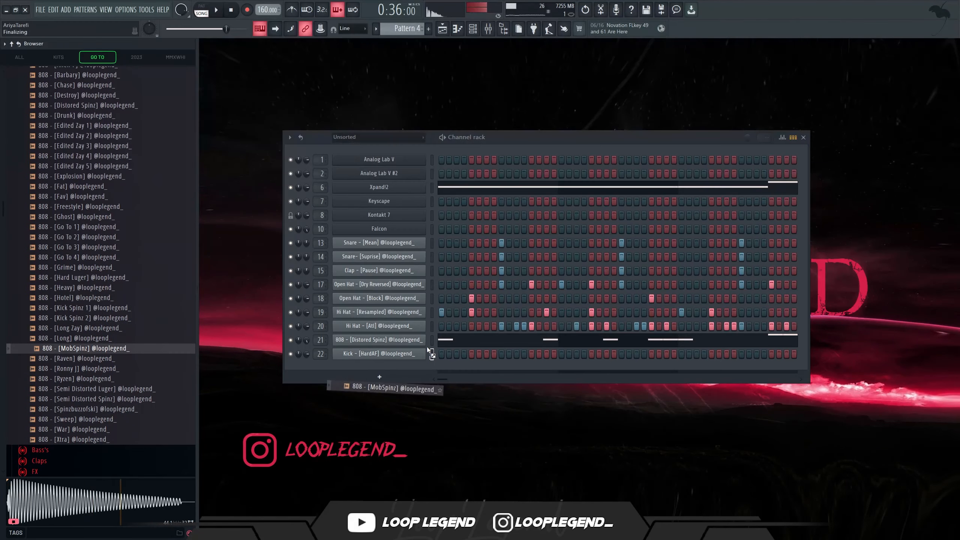
{"action": "left_click_drag", "start_coordinate": [429, 353], "coordinate": [432, 362]}
{"action": "left_click", "coordinate": [397, 342]}
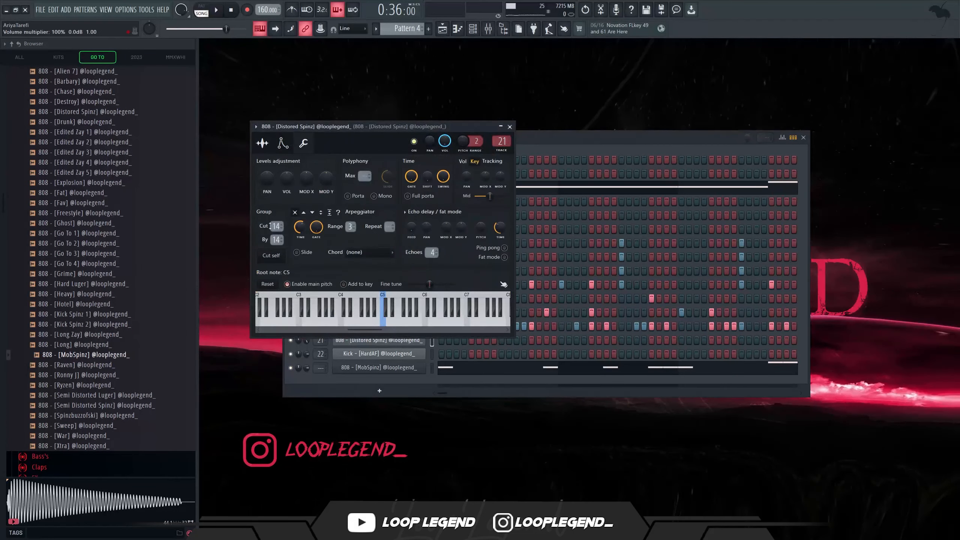
{"action": "left_click", "coordinate": [379, 368]}
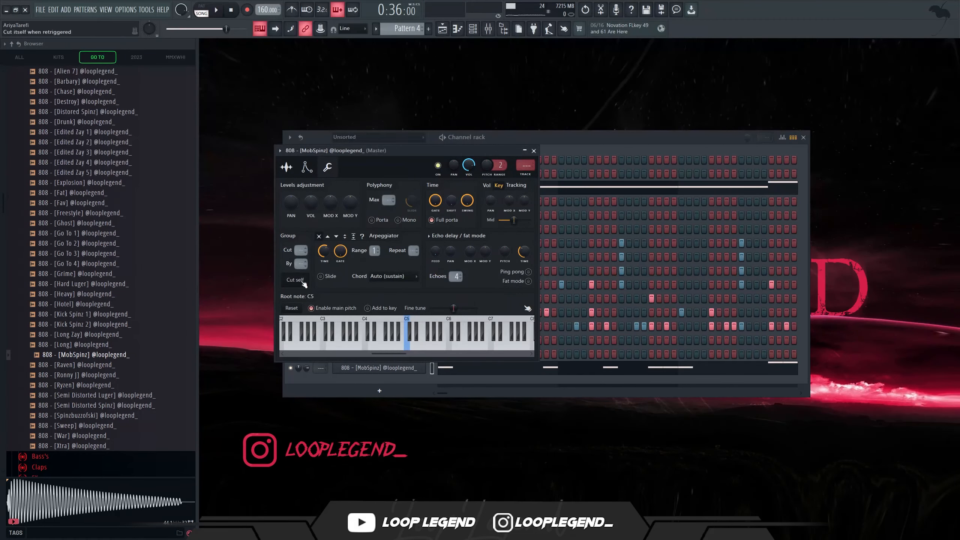
{"action": "left_click", "coordinate": [399, 367]}
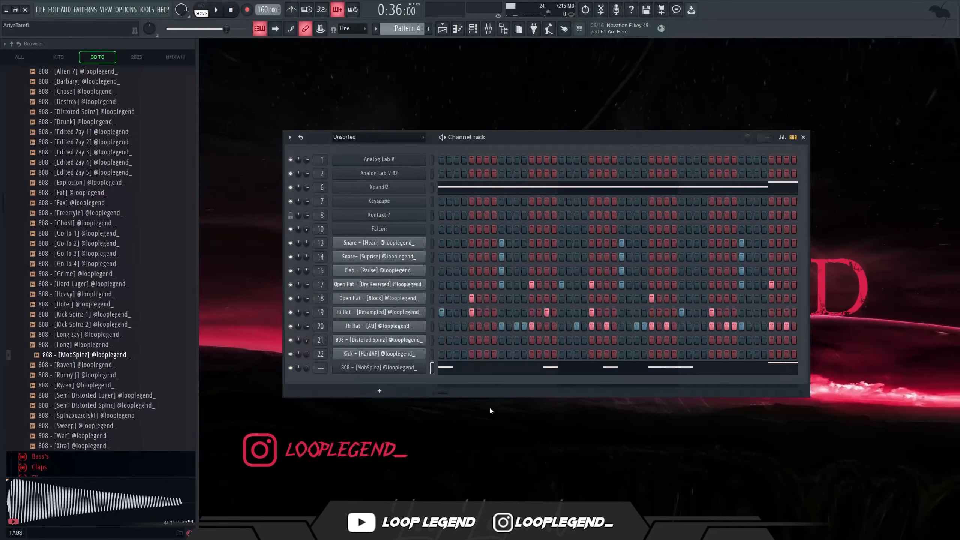
Raise the MobSpinz notes an octave and load 808 - [Go To 3] into a new channel with cut group 14
{"action": "left_click", "coordinate": [463, 372]}
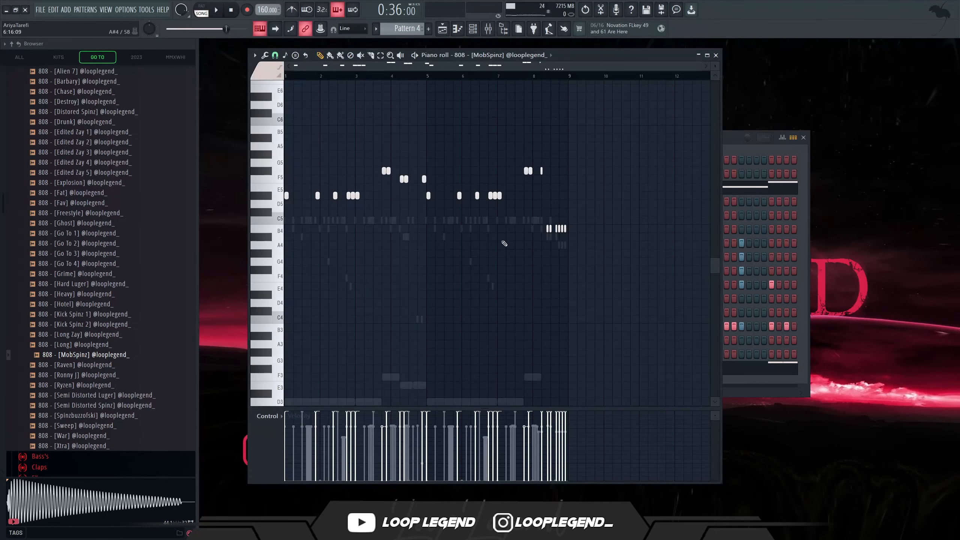
{"action": "key", "text": "F6"}
{"action": "right_click", "coordinate": [97, 258]}
{"action": "left_click", "coordinate": [121, 267]}
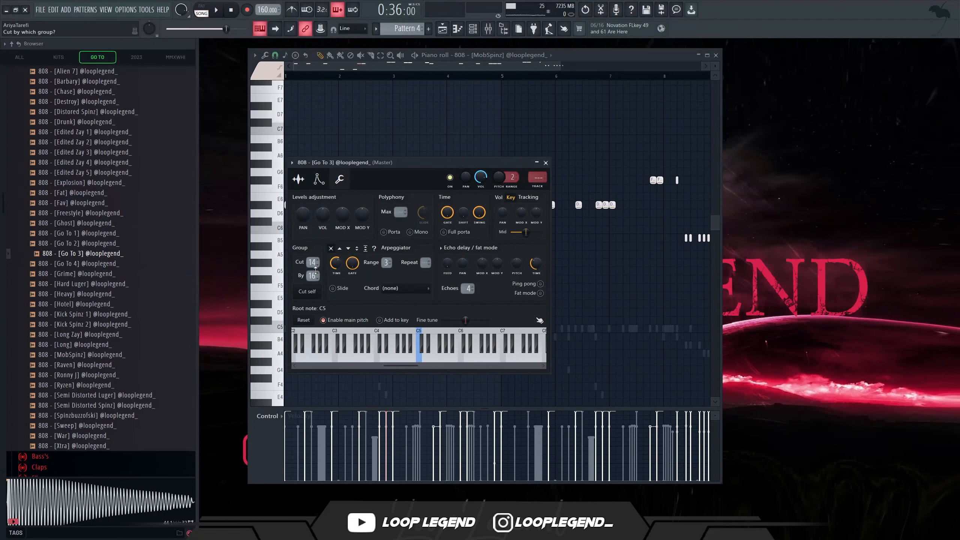
{"action": "key", "text": "Escape"}
Move the MobSpinz notes from bar 3 to the end of bar 4 into the 808 - [Go To 3] channel, starting at bar 3
{"action": "scroll", "coordinate": [420, 259], "scroll_direction": "up", "scroll_amount": 3}
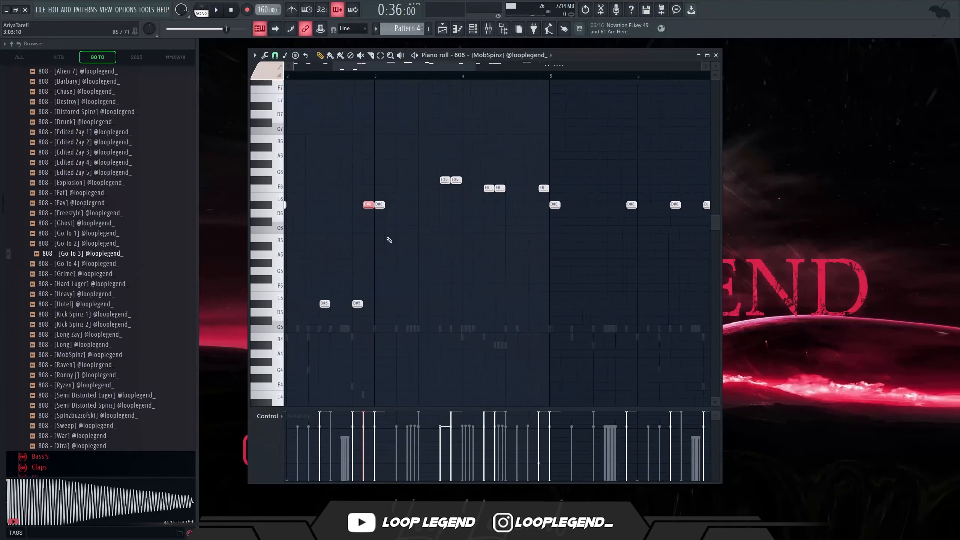
{"action": "left_click_drag", "start_coordinate": [375, 215], "coordinate": [567, 160]}
{"action": "key", "text": "Delete"}
{"action": "left_click", "coordinate": [550, 55]}
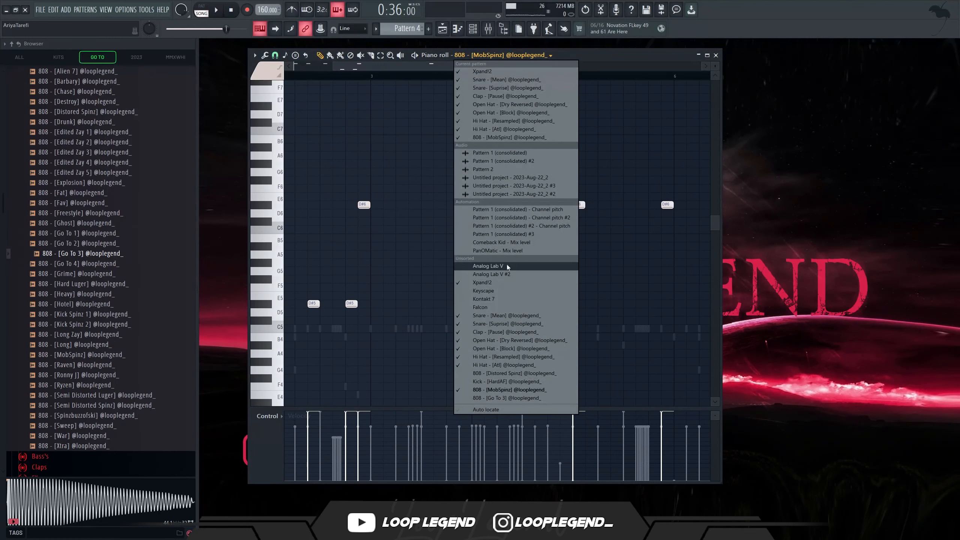
{"action": "left_click", "coordinate": [493, 398]}
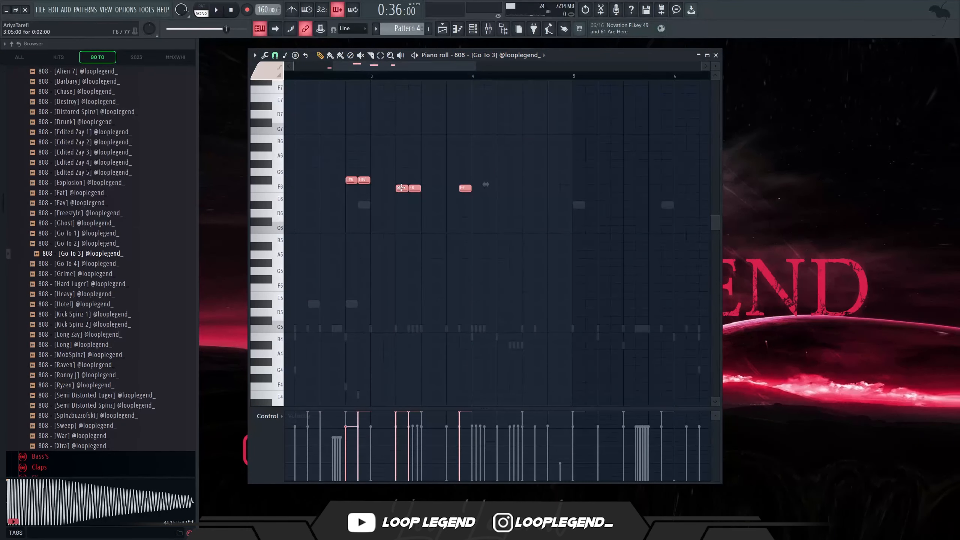
{"action": "left_click_drag", "start_coordinate": [401, 187], "coordinate": [505, 187]}
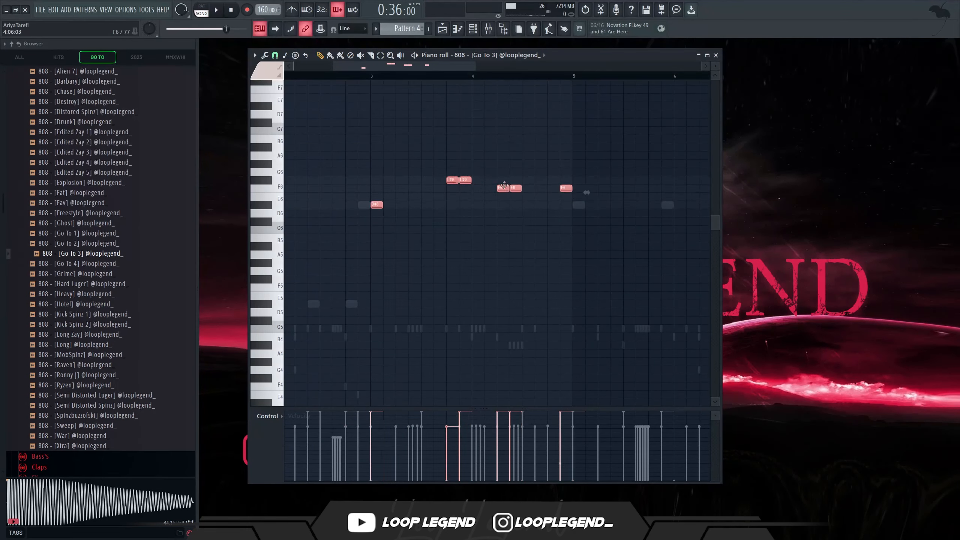
Lower the Go To 3 notes by an octave and move the matching MobSpinz notes in bars 7 and 8 to this channel too
{"action": "key", "text": "space"}
{"action": "scroll", "coordinate": [470, 332], "scroll_direction": "down", "scroll_amount": 4}
{"action": "left_click_drag", "start_coordinate": [427, 341], "coordinate": [484, 330]}
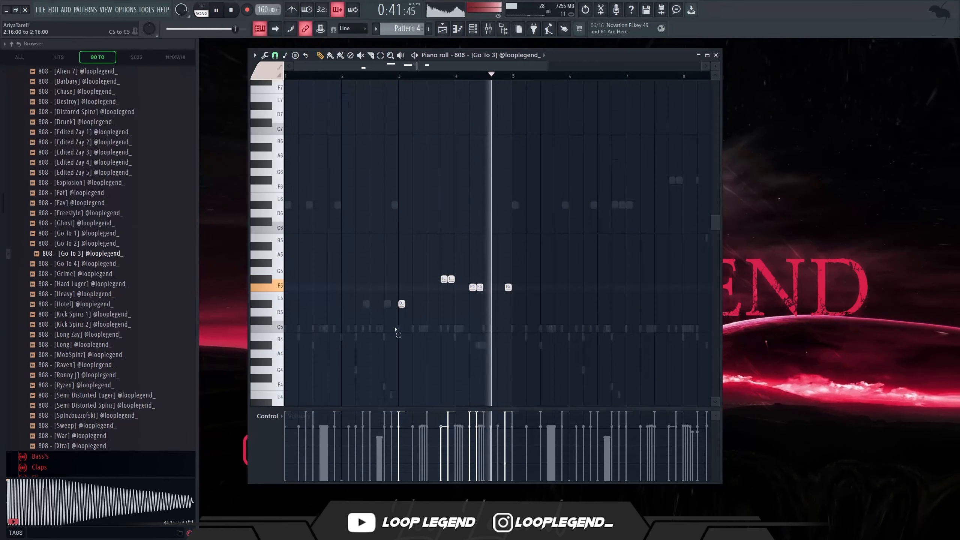
{"action": "key", "text": "space"}
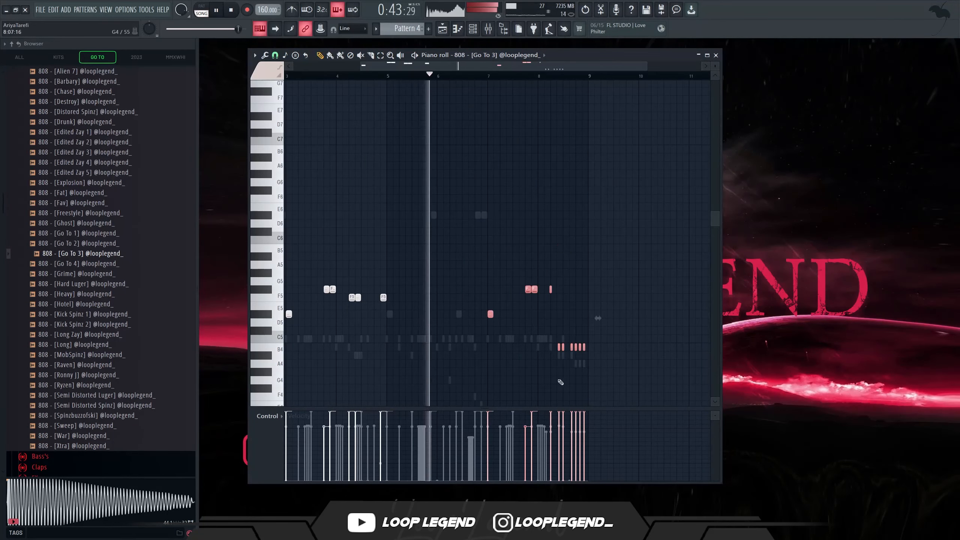
{"action": "scroll", "coordinate": [541, 372], "scroll_direction": "down", "scroll_amount": 1}
Route 808 - [Go To 3] to mixer track 24 and set the levels of MobSpinz to -3.0 dB and Go To 3 to about -0.7 dB
{"action": "key", "text": "F6"}
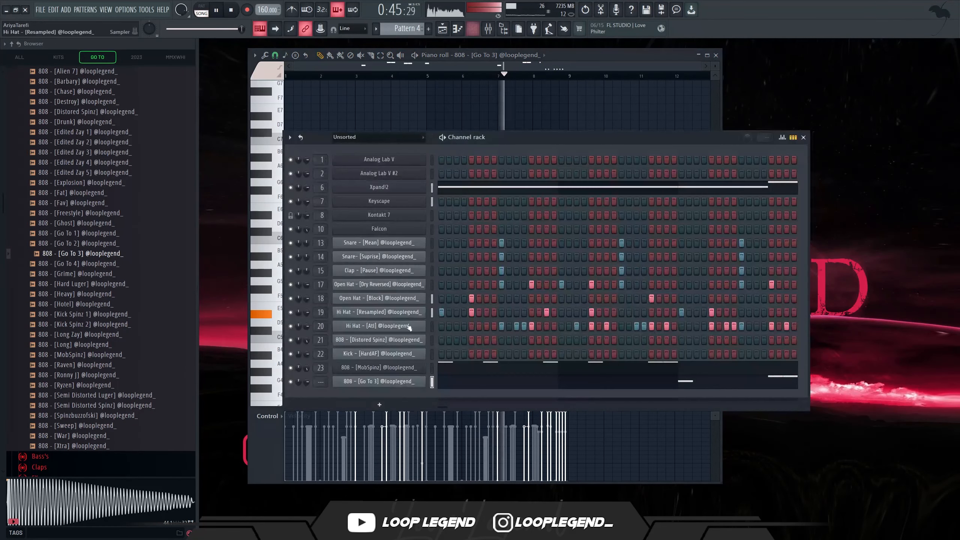
{"action": "key", "text": "F9"}
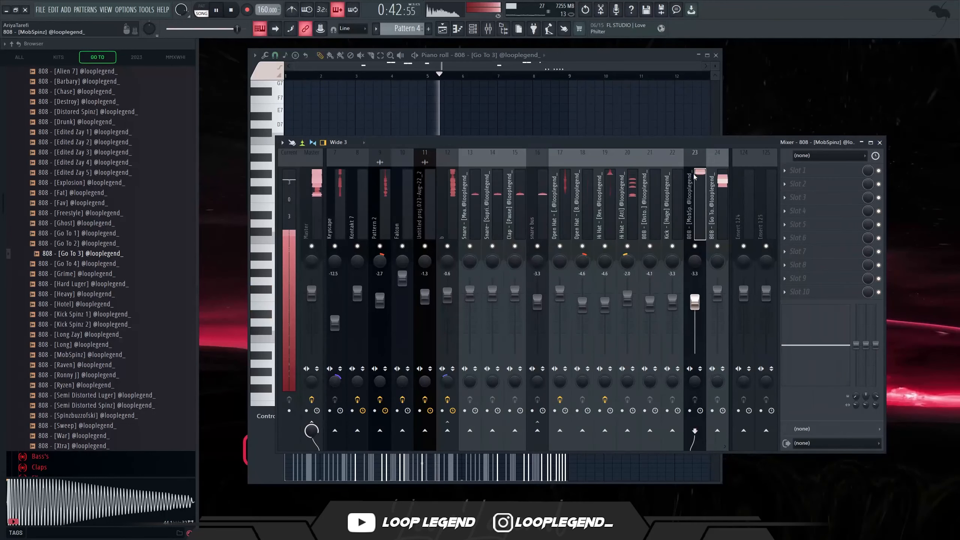
{"action": "left_click_drag", "start_coordinate": [700, 314], "coordinate": [699, 319]}
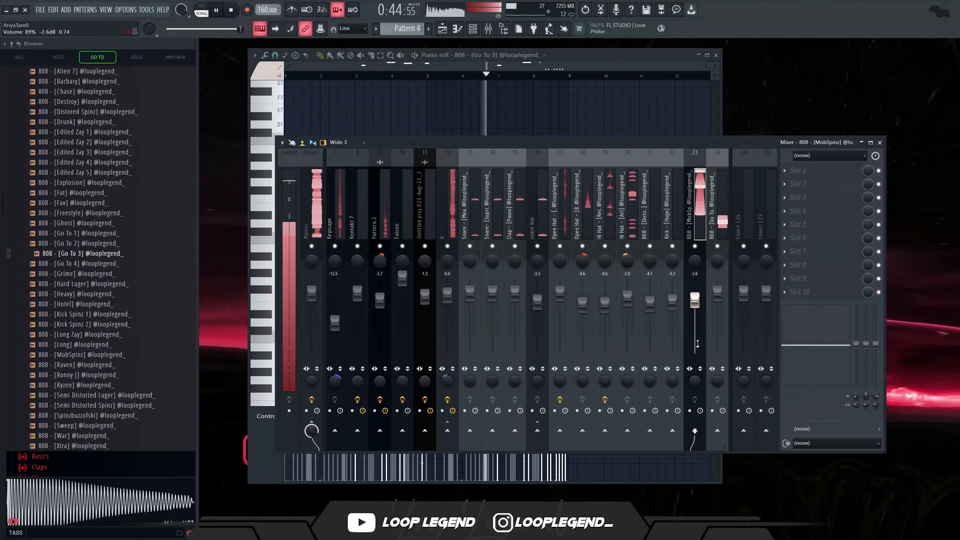
{"action": "left_click", "coordinate": [708, 321]}
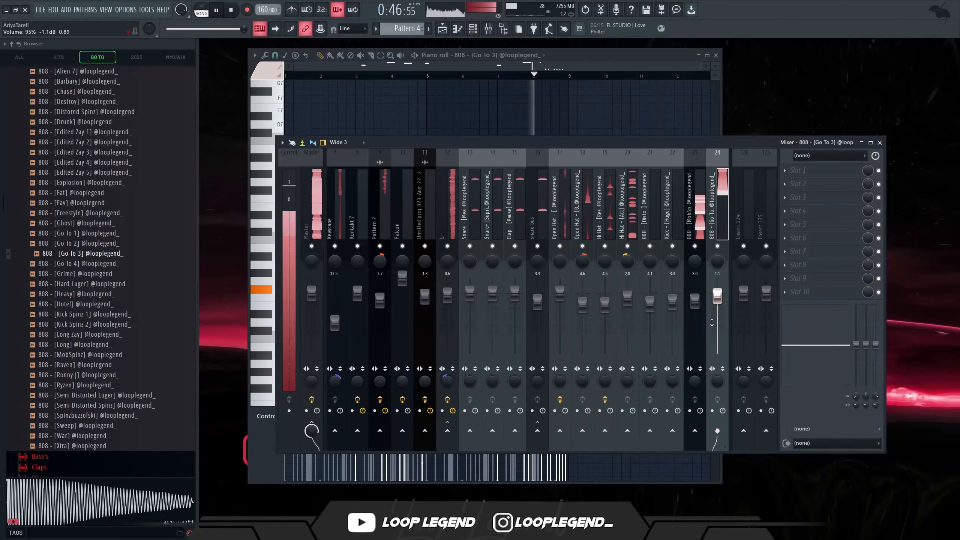
Apply the Master 2023 (1) preset from the 2023 Drum Kit to the mixer's master track
{"action": "key", "text": "F9"}
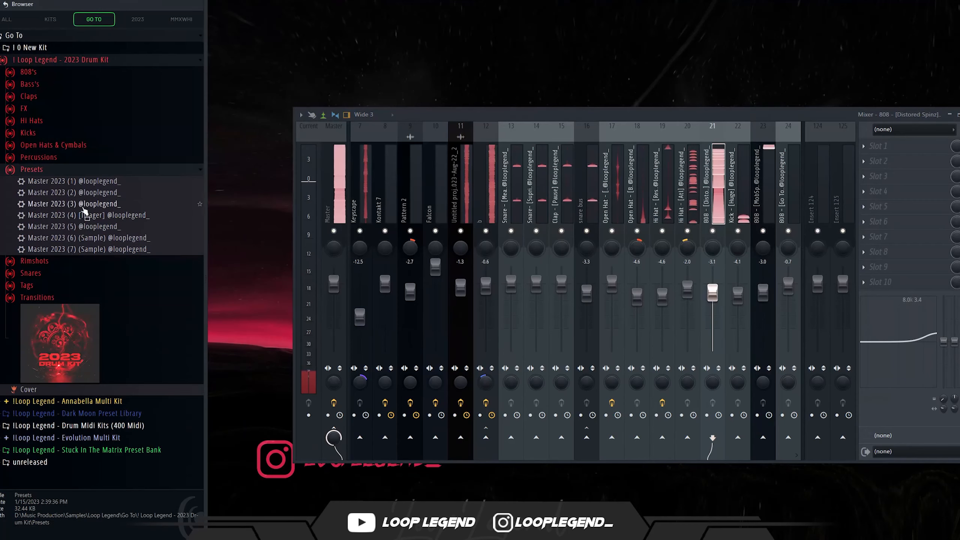
{"action": "left_click_drag", "start_coordinate": [87, 183], "coordinate": [329, 209]}
{"action": "left_click_drag", "start_coordinate": [375, 246], "coordinate": [484, 221]}
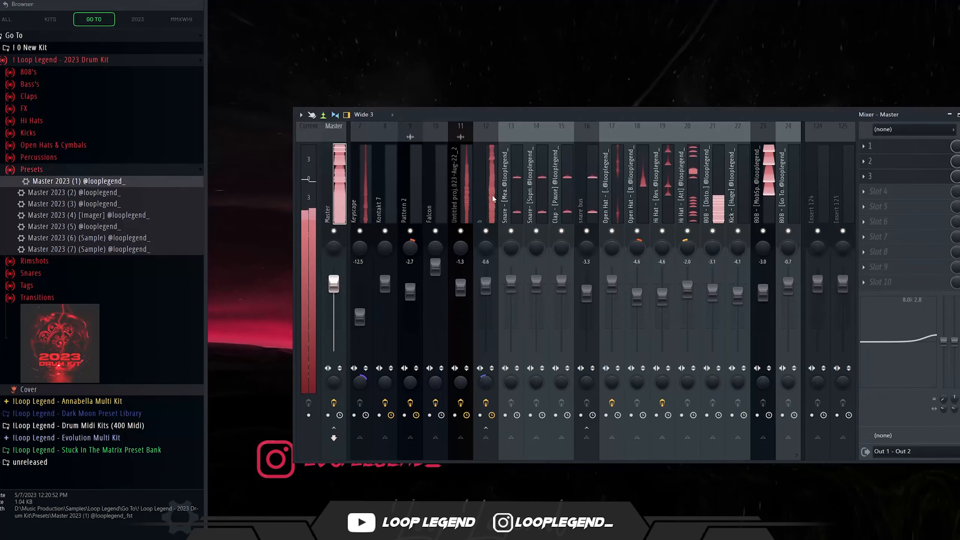
Solo track b, unmute the melody and snare tracks around it, and set b to -2.0 dB and the snare bus to -5.3 dB
{"action": "right_click", "coordinate": [485, 231]}
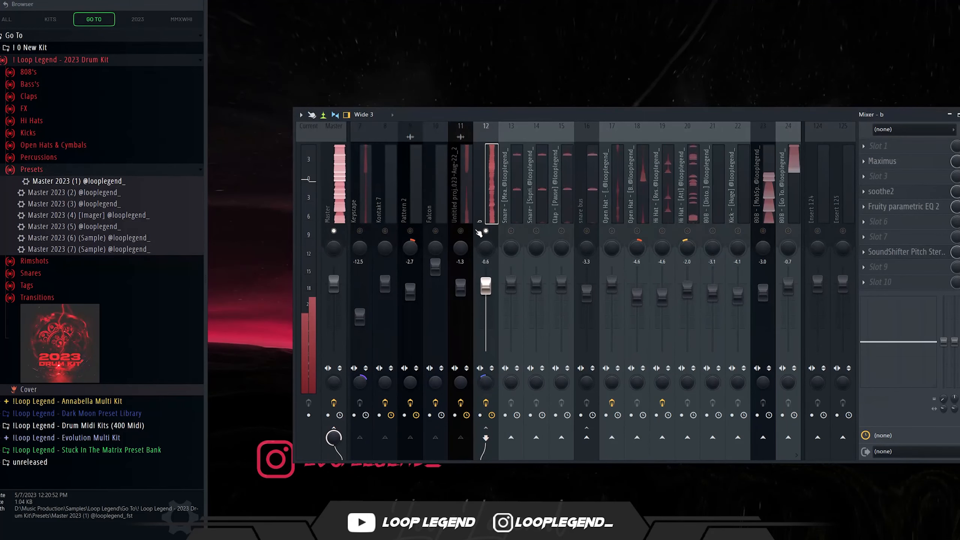
{"action": "scroll", "coordinate": [487, 232], "scroll_direction": "up", "scroll_amount": 9}
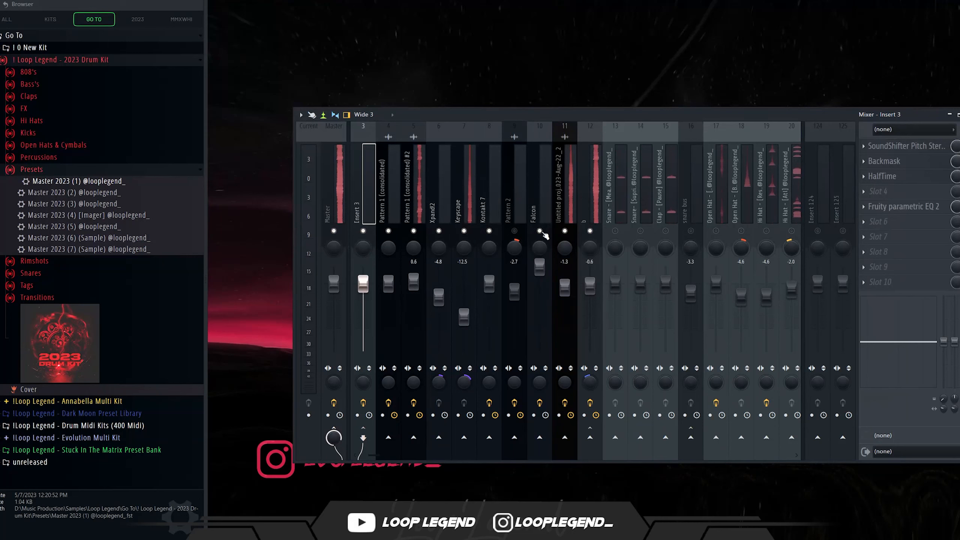
{"action": "left_click", "coordinate": [601, 253]}
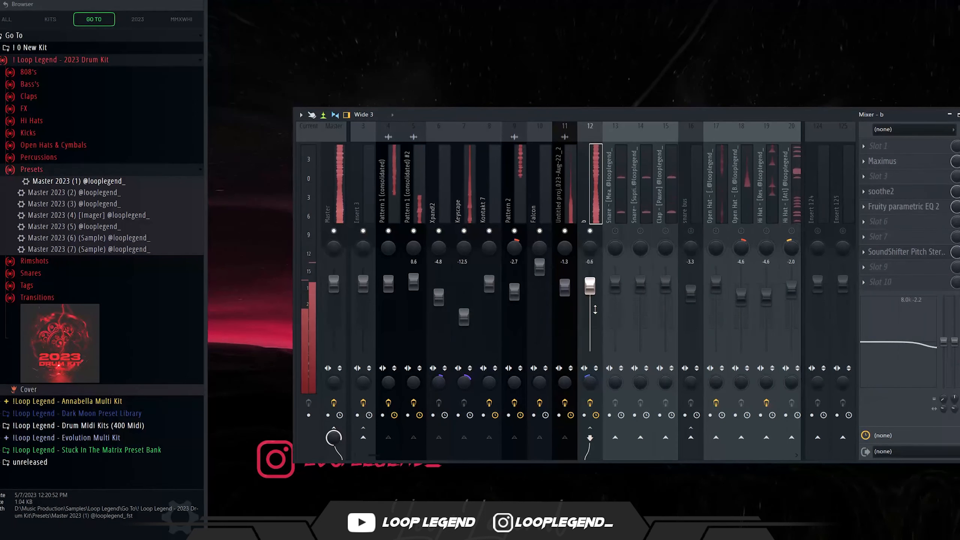
{"action": "left_click", "coordinate": [691, 232]}
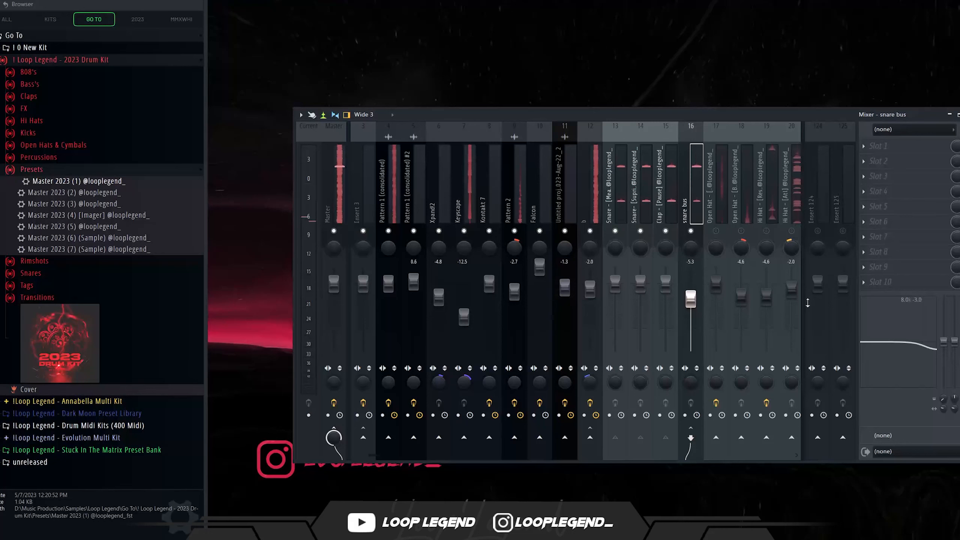
Unmute the two open hat tracks and set Dry Reversed to -2.3 dB and Block to -6.9 dB
{"action": "left_click", "coordinate": [740, 230]}
{"action": "left_click", "coordinate": [798, 192]}
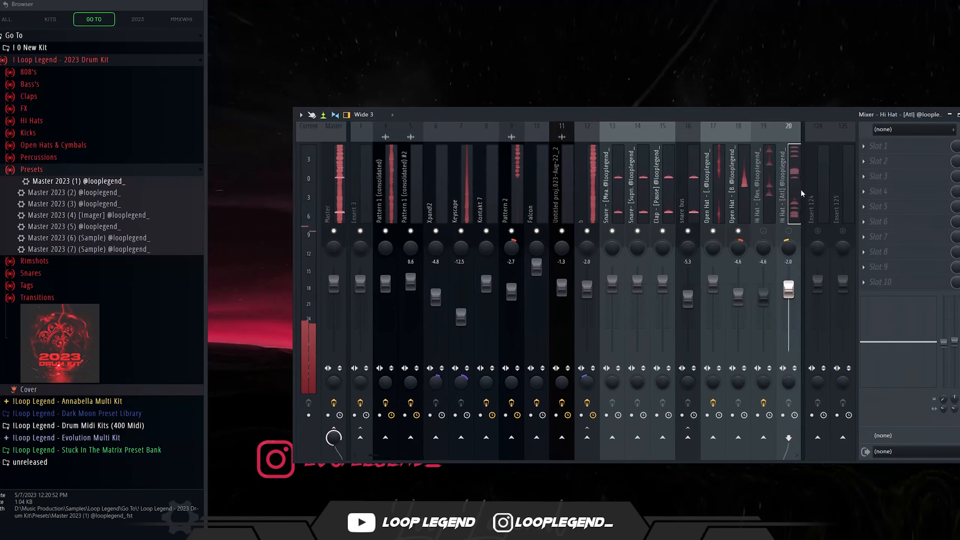
{"action": "scroll", "coordinate": [798, 191], "scroll_direction": "down", "scroll_amount": 3}
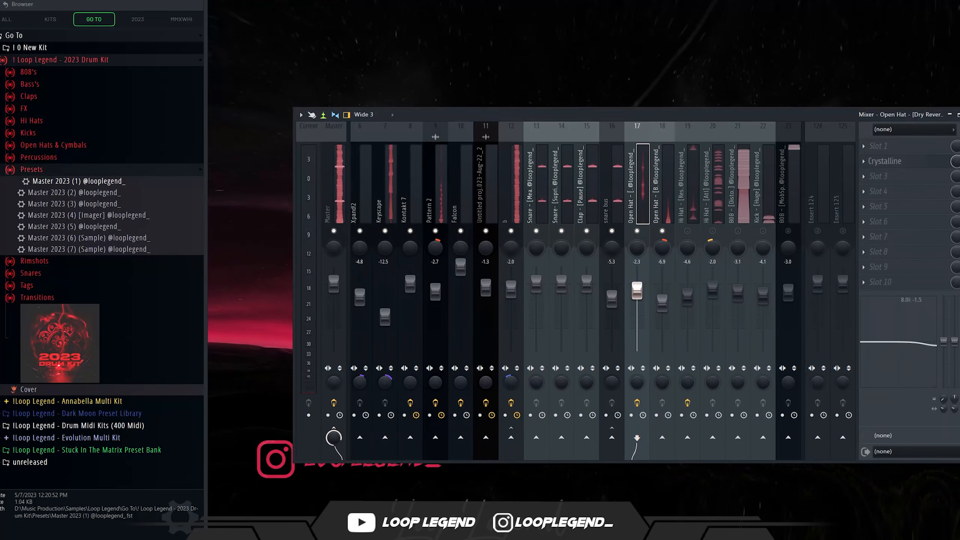
Unmute the two hi-hat tracks, set Resampled to -8.2 dB with some panning, and set Atl to -4.6 dB
{"action": "left_click", "coordinate": [695, 234]}
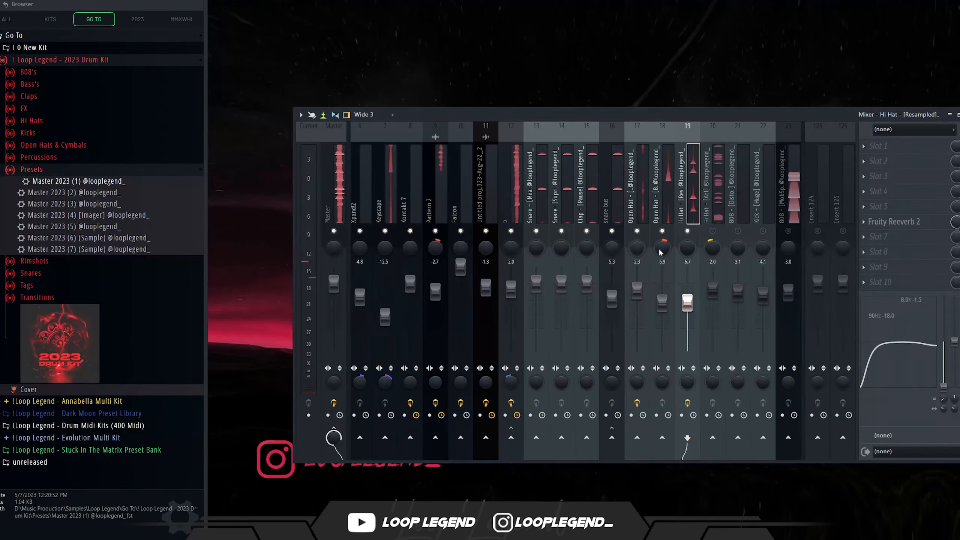
{"action": "left_click", "coordinate": [714, 232]}
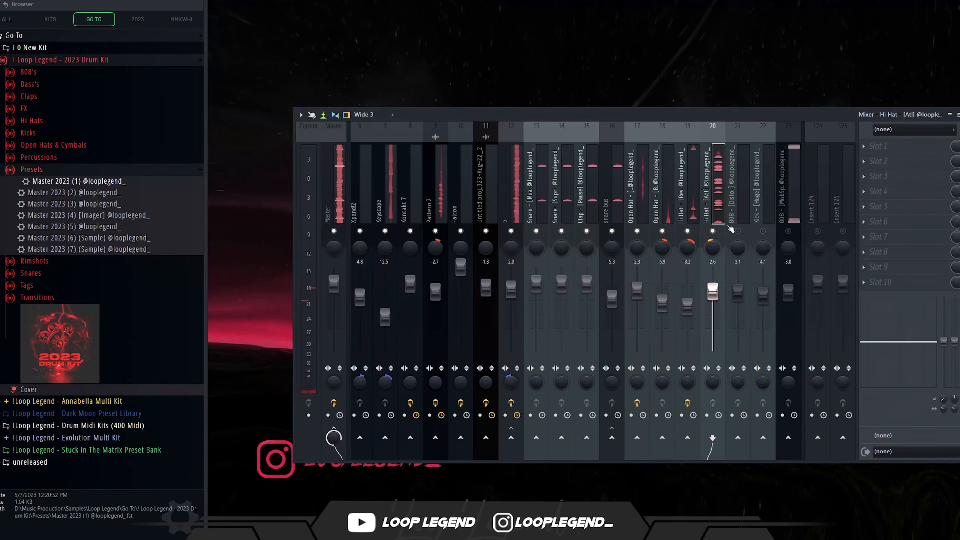
{"action": "left_click_drag", "start_coordinate": [712, 285], "coordinate": [712, 289]}
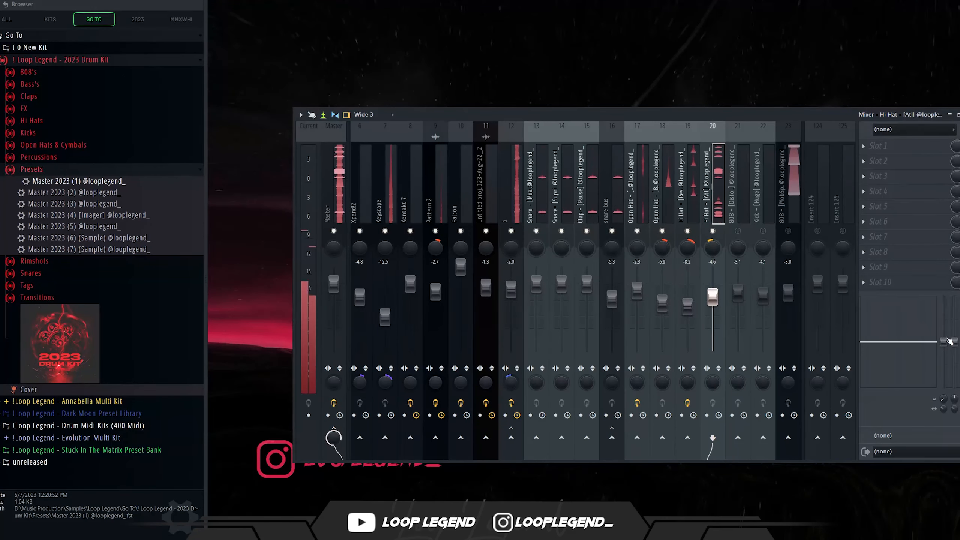
Unmute the kick and 808 mixer tracks and fine-tune their levels against the rest of the beat
{"action": "scroll", "coordinate": [756, 226], "scroll_direction": "down", "scroll_amount": 8}
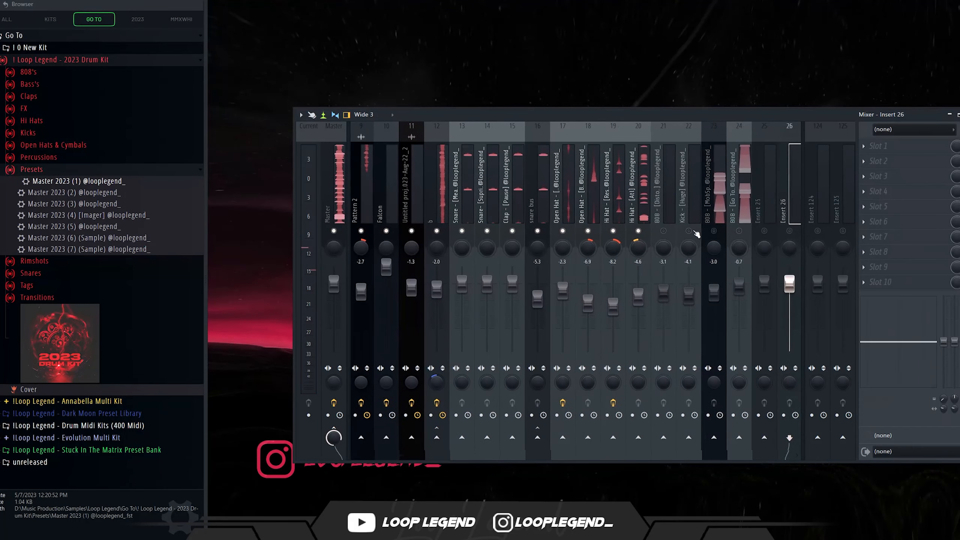
{"action": "left_click", "coordinate": [636, 230]}
{"action": "left_click", "coordinate": [612, 204]}
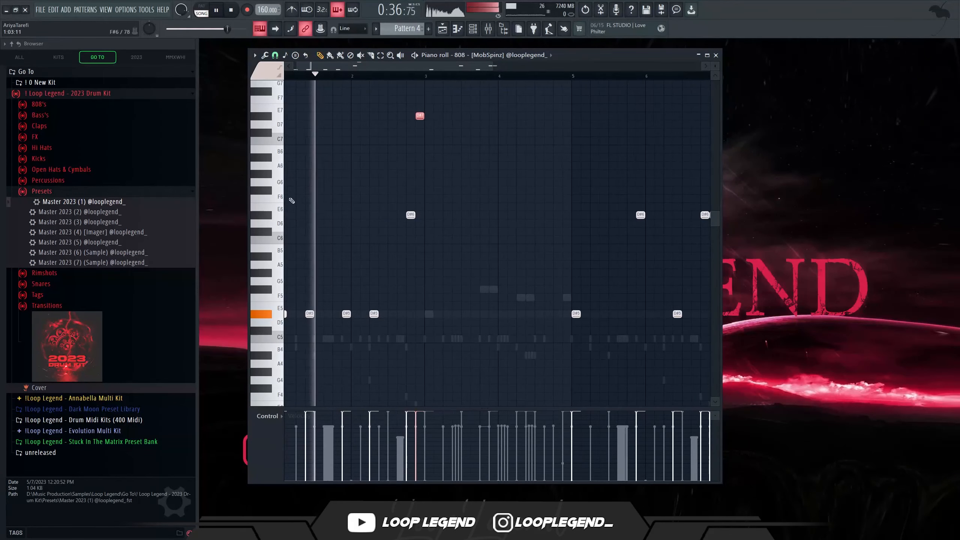
Refine the MobSpinz octave jumps at the ends of bars 2 and 6 so each run finishes on D#7
{"action": "left_click", "coordinate": [290, 199], "text": "ctrl"}
{"action": "left_click_drag", "start_coordinate": [353, 216], "coordinate": [362, 191]}
{"action": "left_click", "coordinate": [279, 75]}
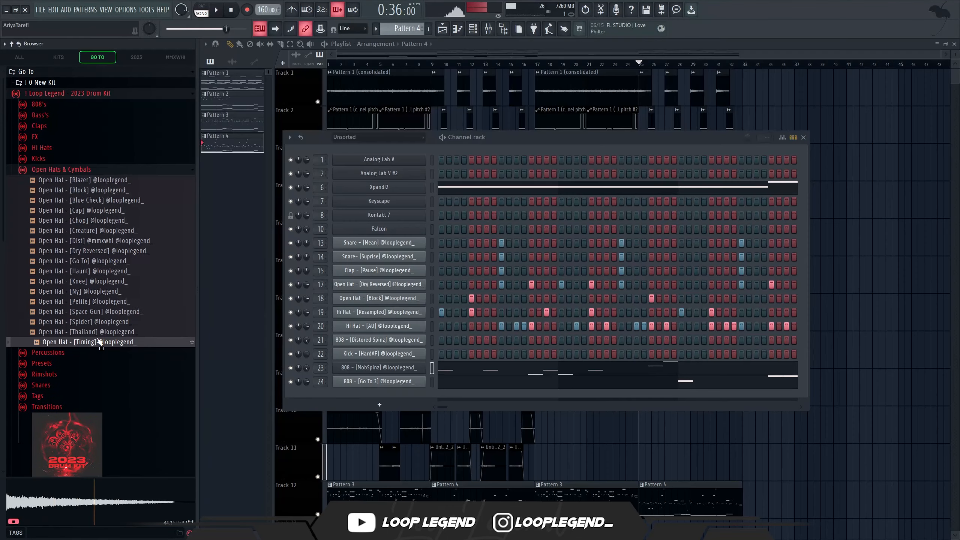
Load Open Hat - [Timing] as a new channel and program C5 hits with varied velocities, repeating every two bars
{"action": "left_click_drag", "start_coordinate": [99, 341], "coordinate": [345, 395]}
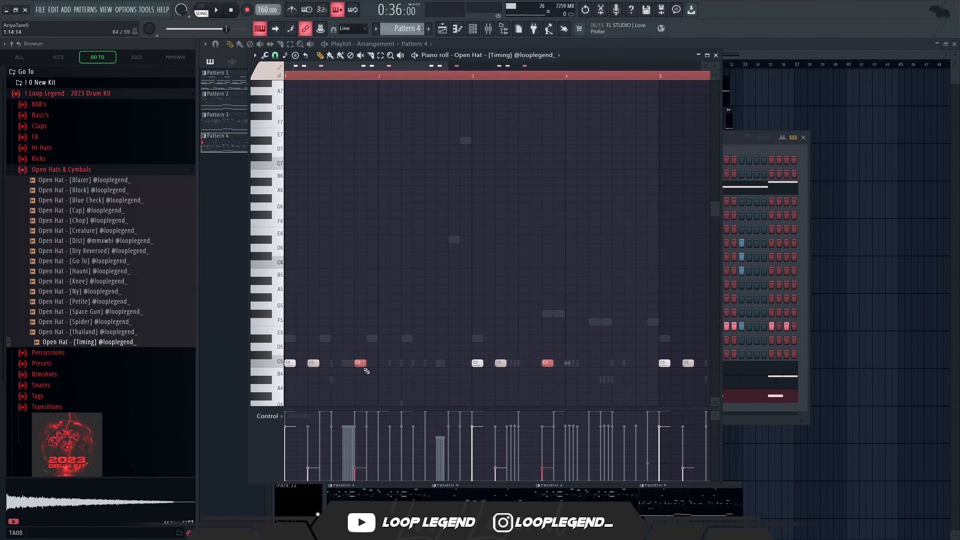
{"action": "key", "text": "space"}
{"action": "scroll", "coordinate": [347, 361], "scroll_direction": "down", "scroll_amount": 2}
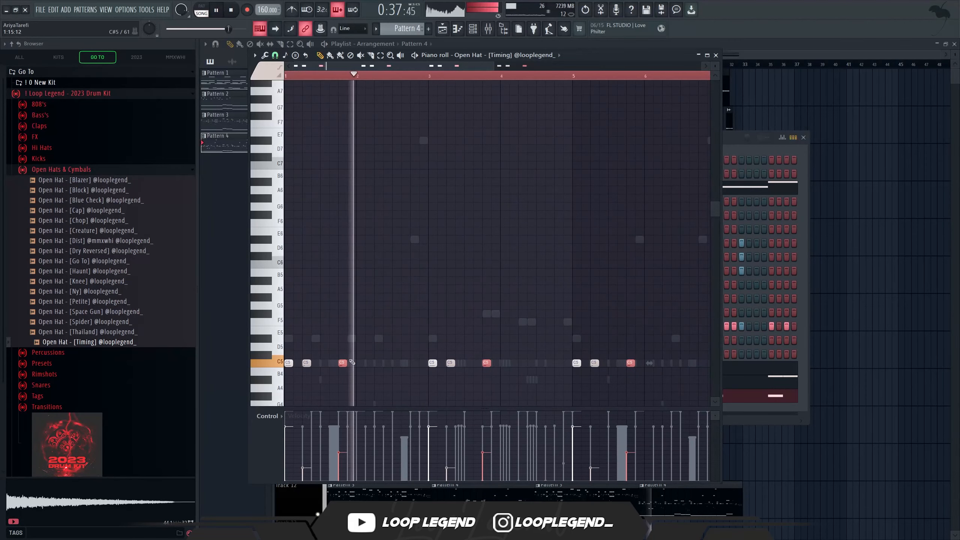
{"action": "scroll", "coordinate": [339, 360], "scroll_direction": "down", "scroll_amount": 1}
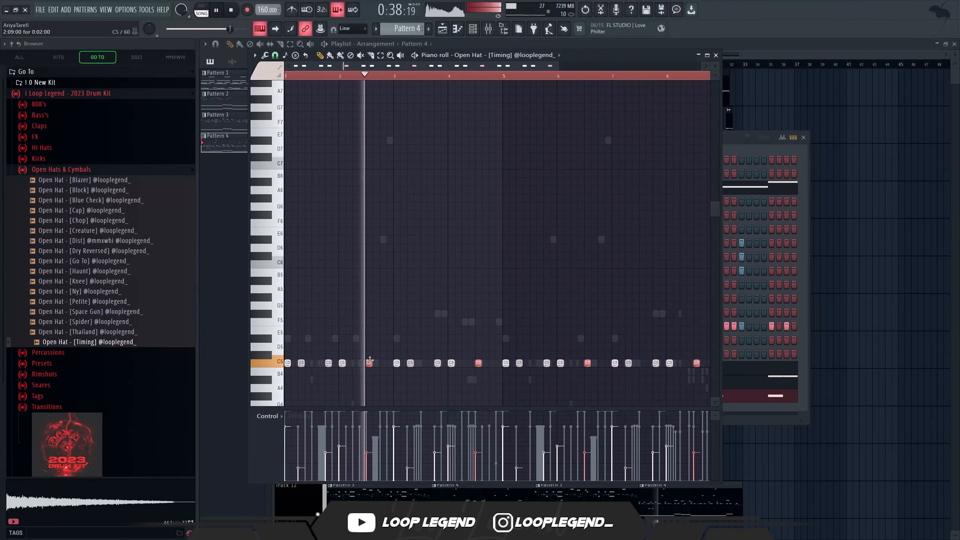
Fill out the Timing open hat pattern across bars 1 to 8 and randomize its notes
{"action": "left_click_drag", "start_coordinate": [342, 363], "coordinate": [367, 359]}
{"action": "scroll", "coordinate": [367, 359], "scroll_direction": "down", "scroll_amount": 2}
{"action": "left_click_drag", "start_coordinate": [367, 314], "coordinate": [423, 301]}
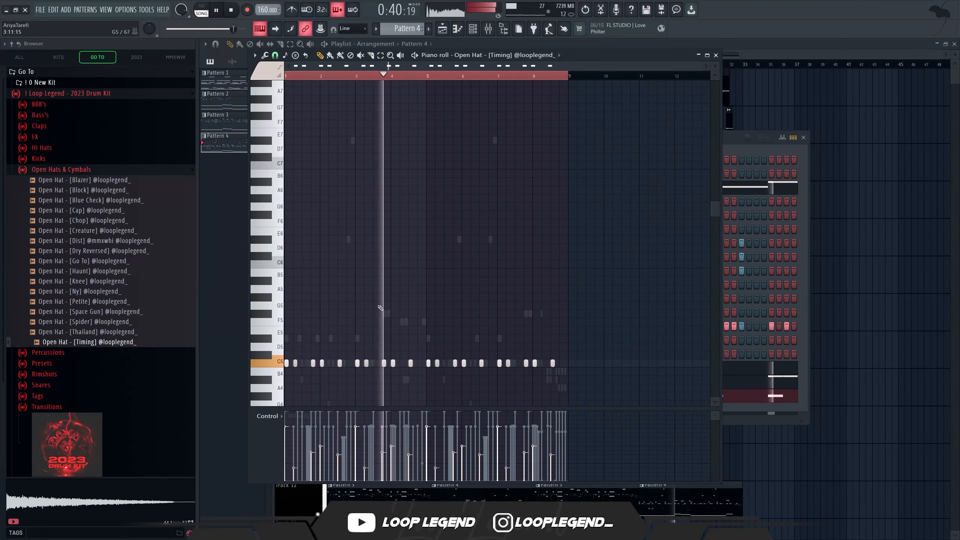
{"action": "key", "text": "alt+r"}
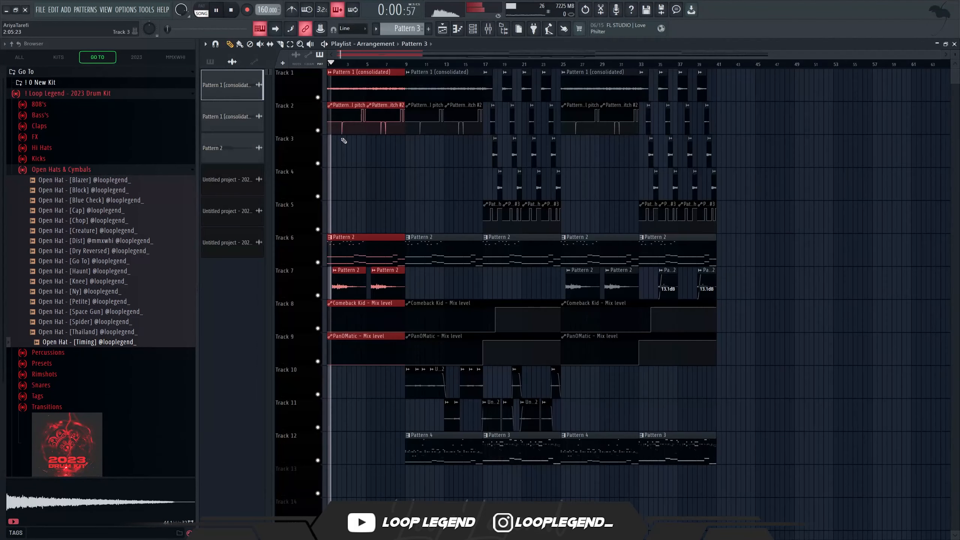
Dock mixer track Insert 26 to the left and route the drum tracks from the snare bus through Open Hat - [Timing] to it
{"action": "key", "text": "F9"}
{"action": "right_click", "coordinate": [680, 151]}
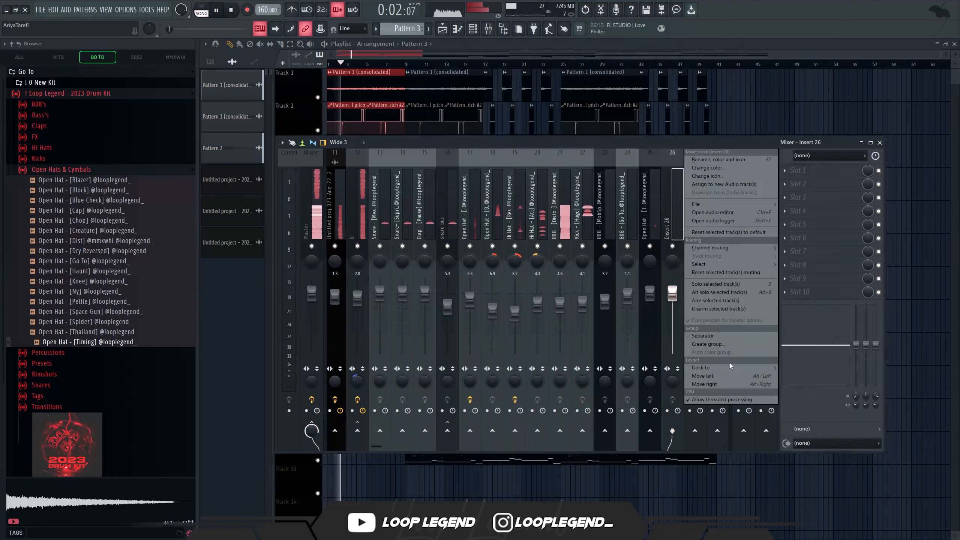
{"action": "left_click", "coordinate": [784, 368]}
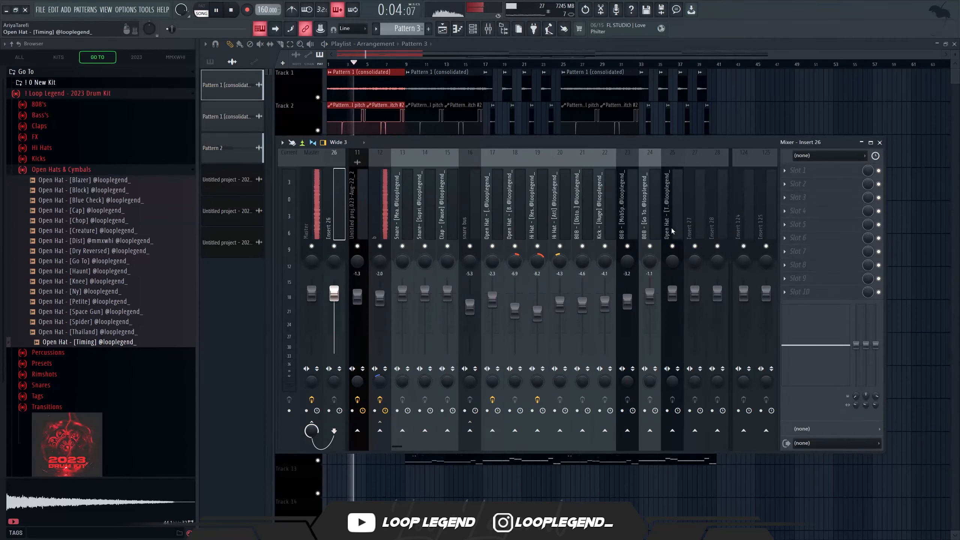
{"action": "left_click_drag", "start_coordinate": [590, 233], "coordinate": [474, 233]}
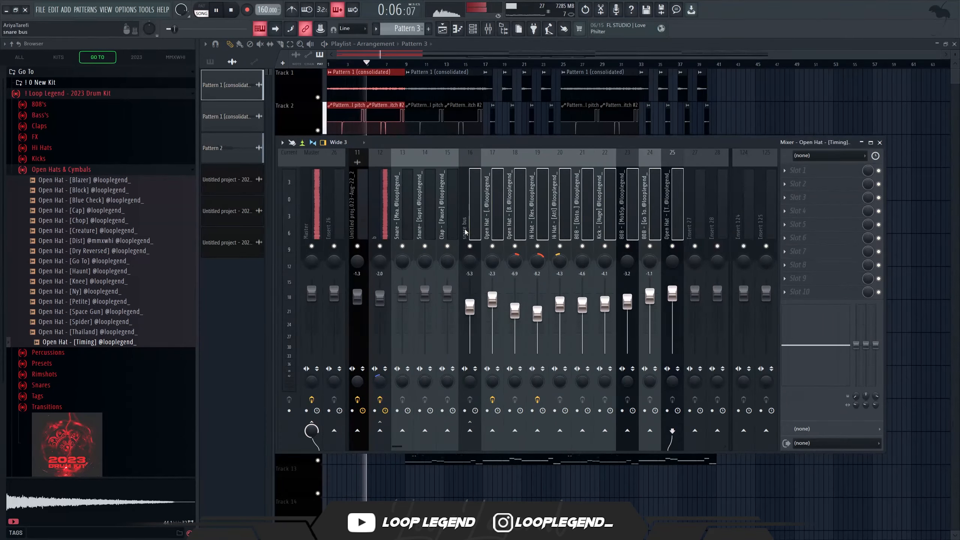
{"action": "right_click", "coordinate": [334, 431]}
{"action": "left_click", "coordinate": [345, 441]}
{"action": "left_click", "coordinate": [334, 234]}
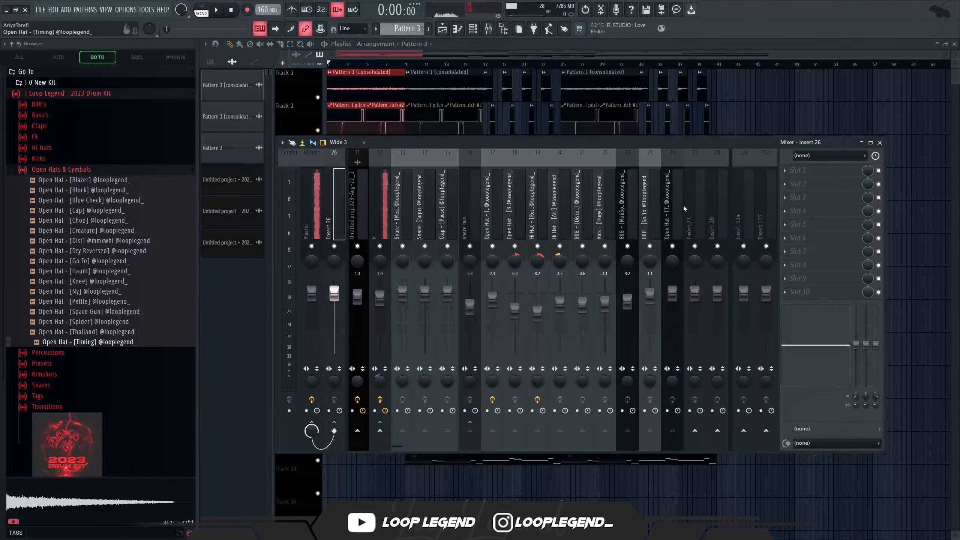
Load Fruity Love Philter on Insert 26 and create an automation clip for its Filter 1 cutoff frequency
{"action": "left_click", "coordinate": [797, 171]}
{"action": "left_click", "coordinate": [292, 468]}
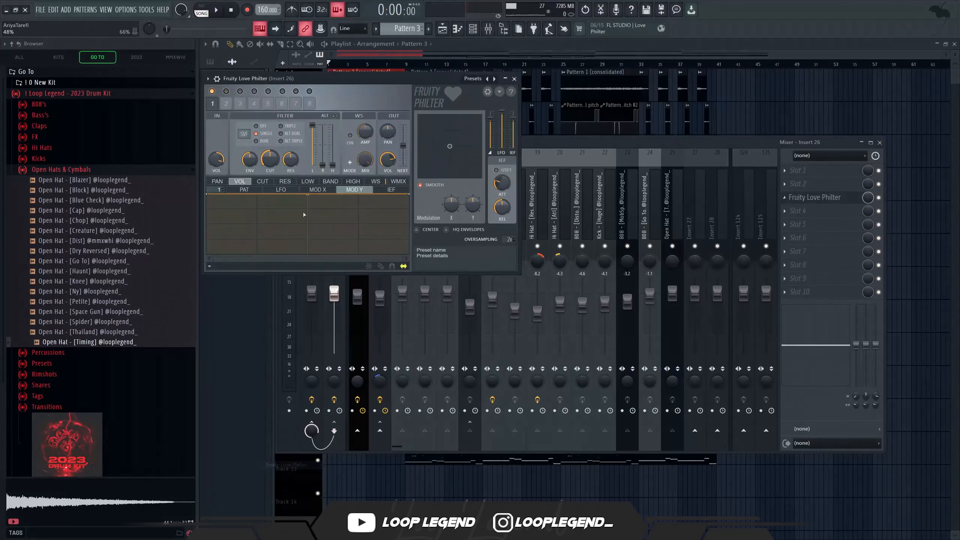
{"action": "right_click", "coordinate": [270, 159]}
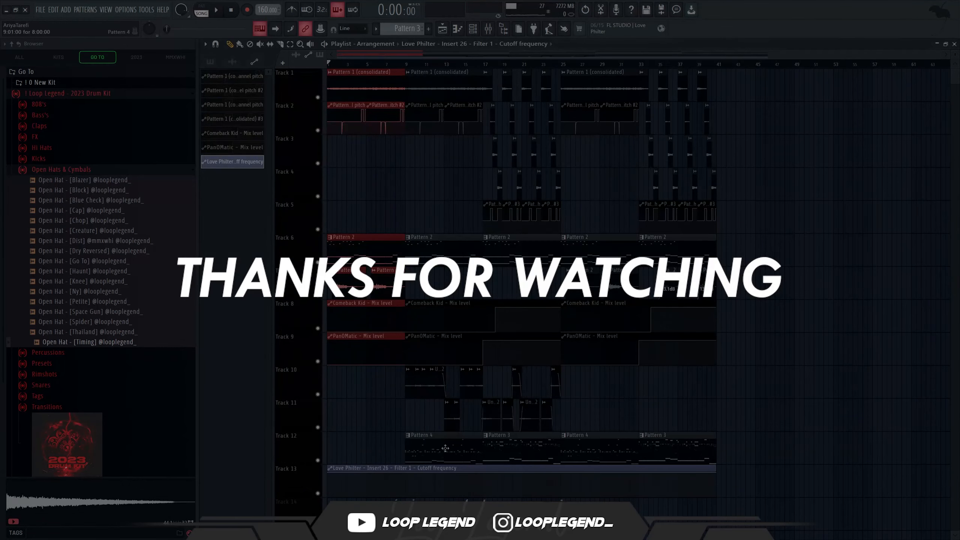
Copy the Pattern 4 clip to bar 1 and shape the cutoff automation to start at 0%, with a 0% point at bar 9
{"action": "left_click_drag", "start_coordinate": [445, 448], "coordinate": [367, 448]}
{"action": "right_click", "coordinate": [368, 467], "text": "ctrl"}
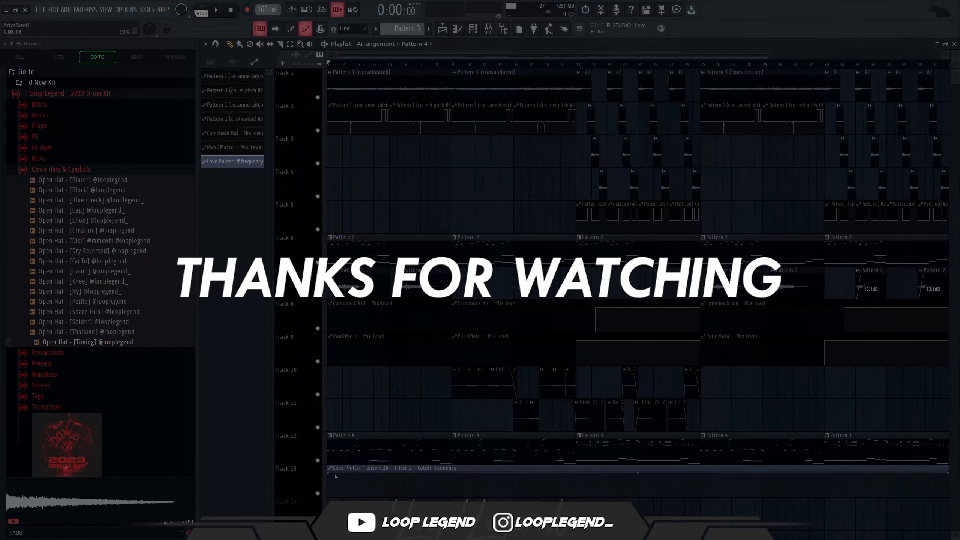
{"action": "left_click_drag", "start_coordinate": [328, 473], "coordinate": [327, 497]}
{"action": "key", "text": "space"}
{"action": "right_click", "coordinate": [373, 496]}
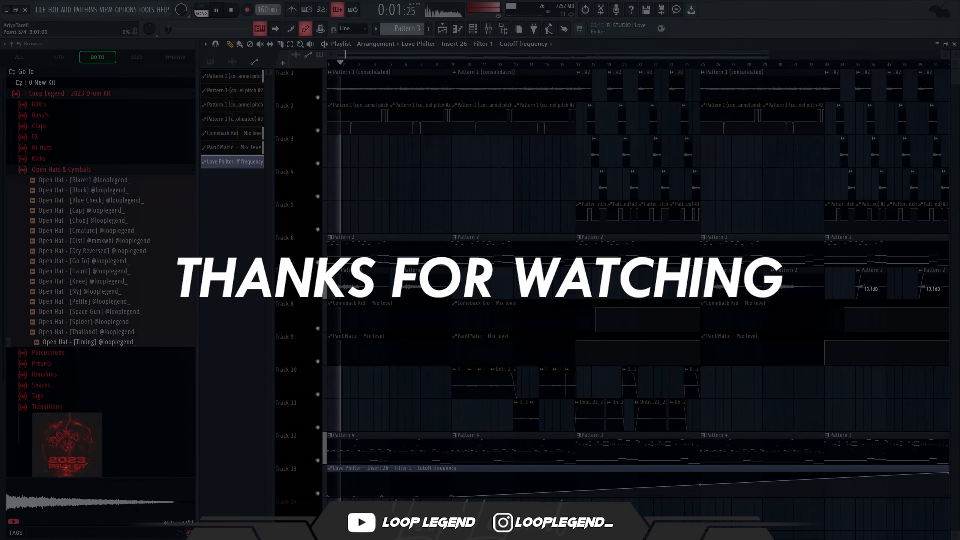